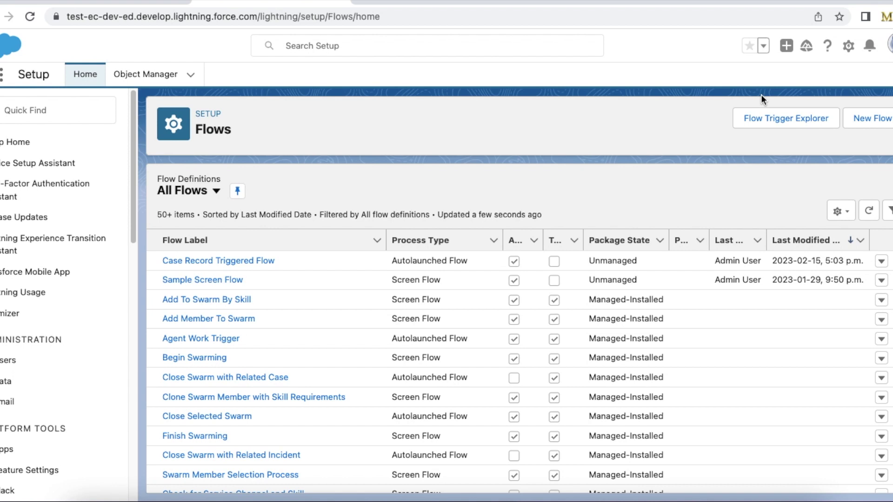
Start a new flow from the Flows list in Setup.
left_click(874, 120)
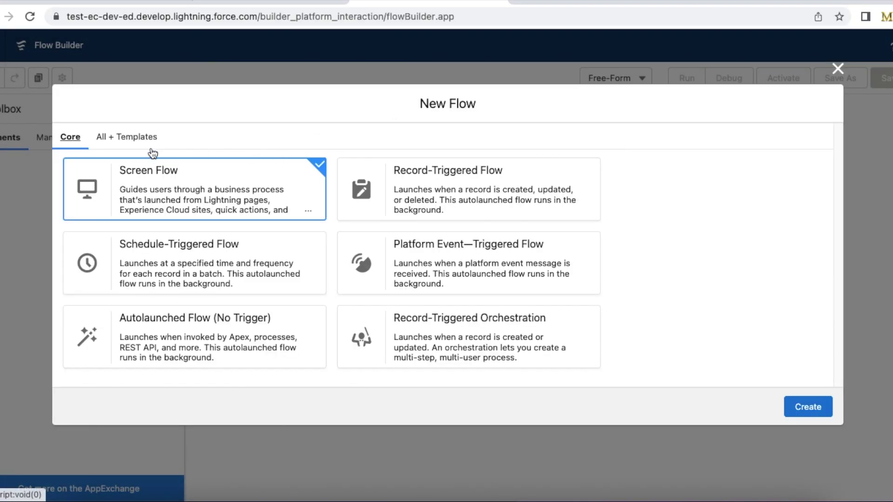
Create a blank Omni-Channel Flow from All + Templates.
left_click(145, 142)
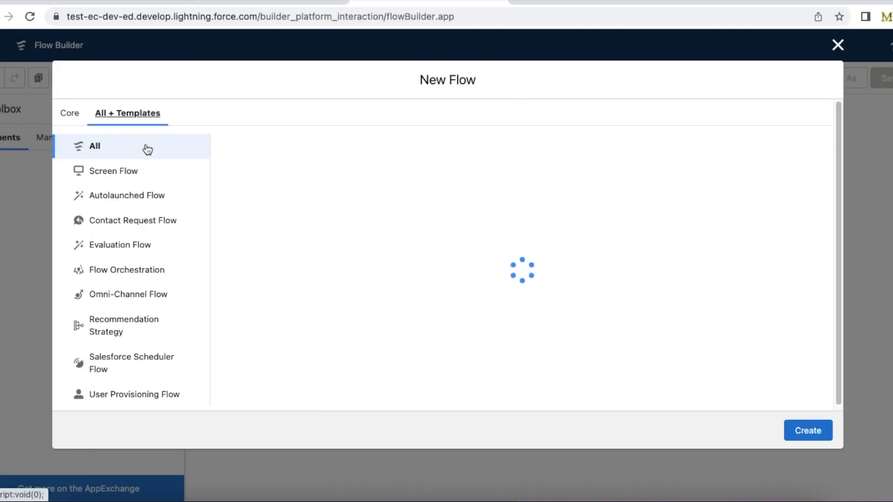
left_click(149, 300)
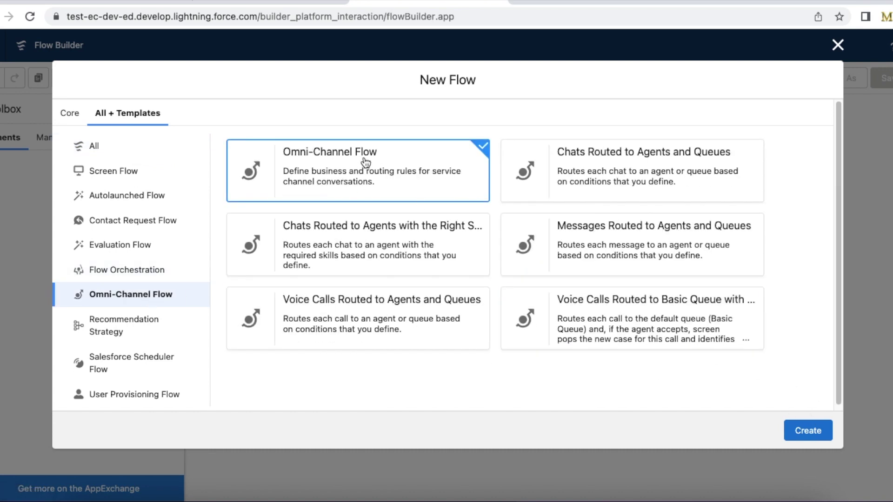
left_click(790, 424)
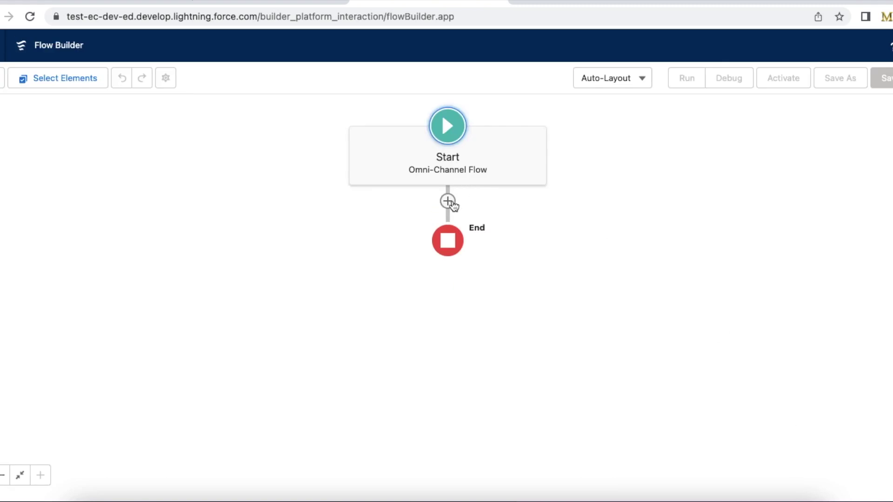
Add a Route Work action labelled 'Test' between Start and End.
left_click(448, 201)
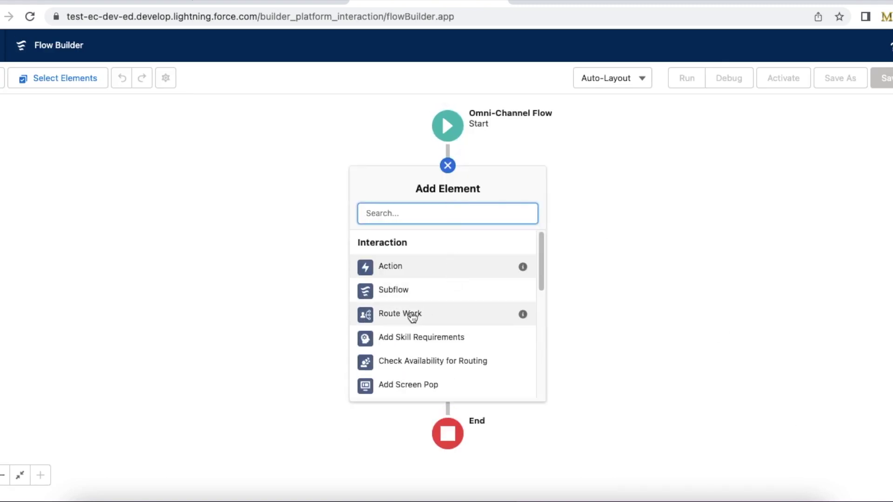
left_click(427, 317)
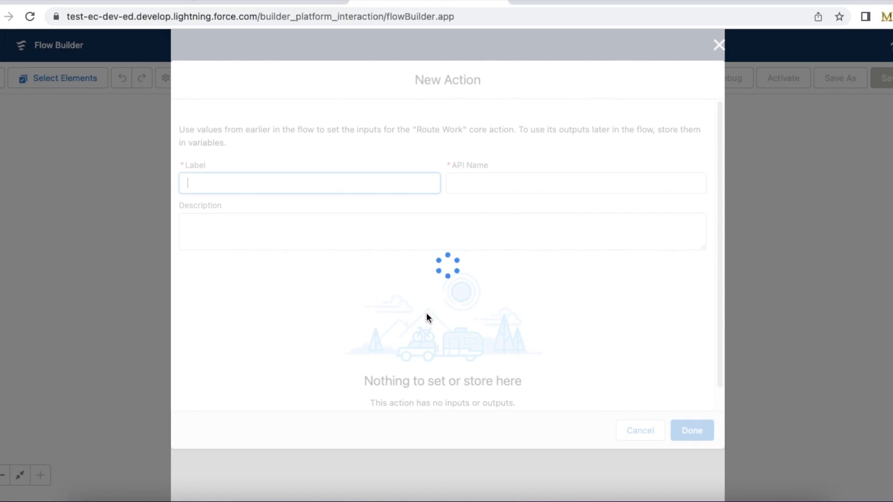
type("Test")
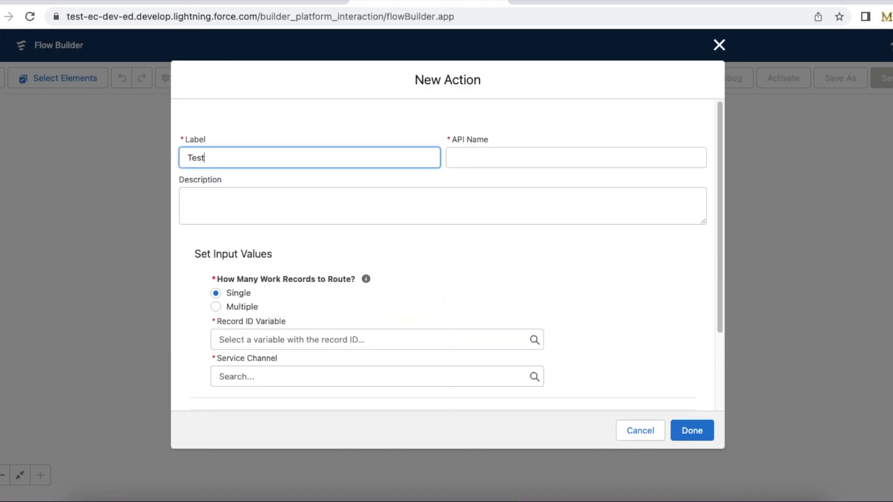
key("Tab")
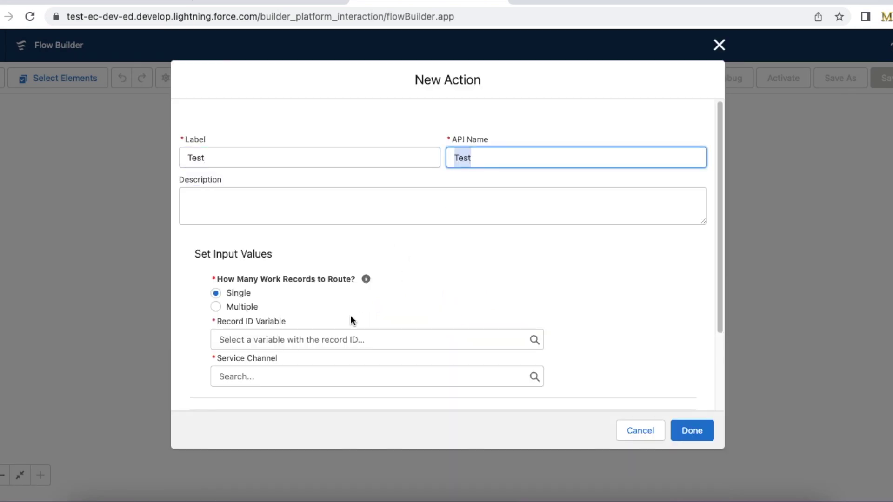
left_click_drag(721, 195, 708, 254)
Create a Text variable 'recordId', available for input, as the Record ID Variable.
left_click(358, 259)
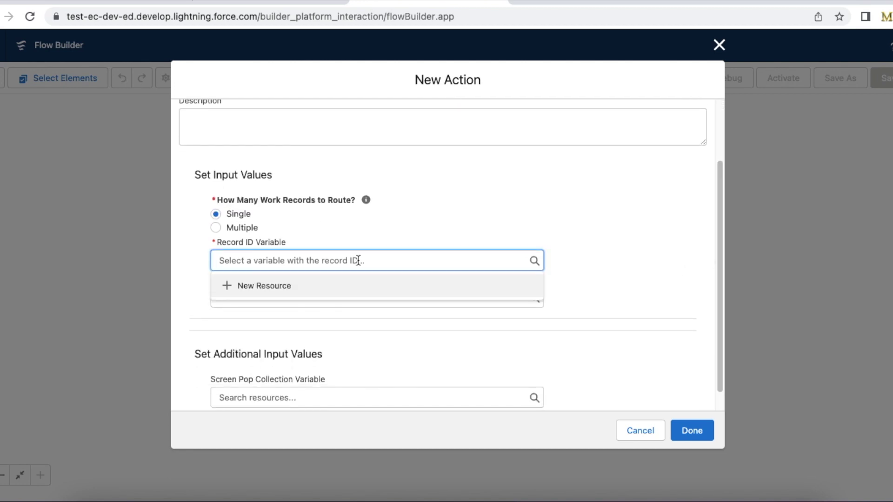
left_click(349, 286)
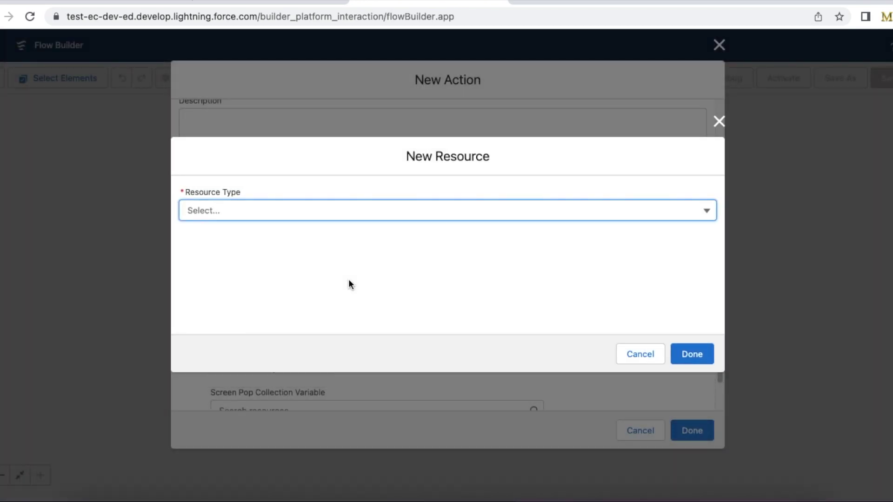
left_click(353, 211)
left_click(307, 232)
left_click(282, 238)
type("recordId")
key("Tab")
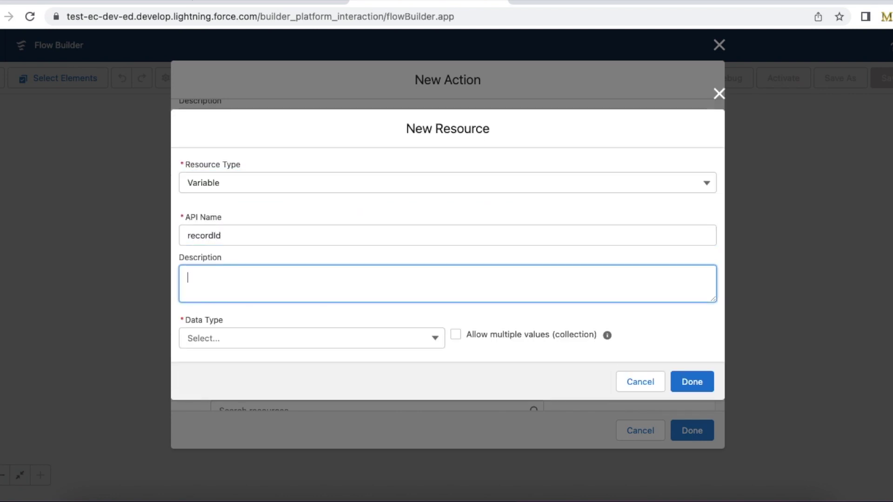
left_click(256, 351)
left_click(232, 162)
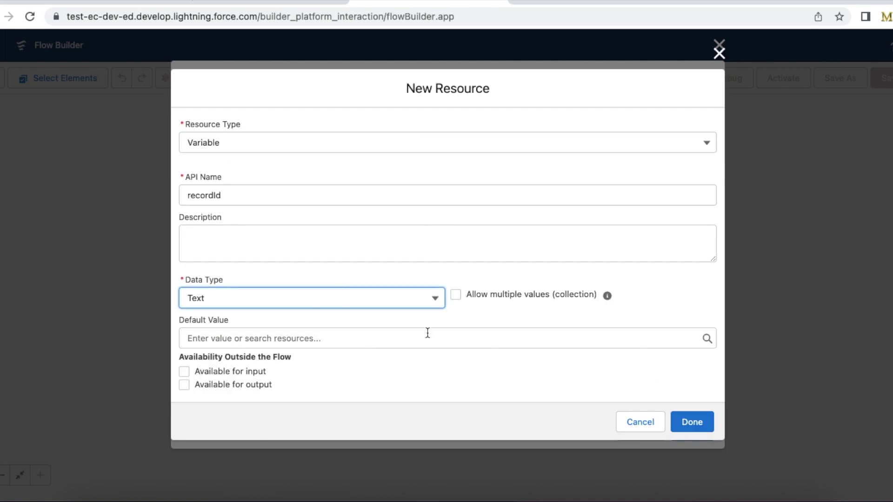
left_click(191, 373)
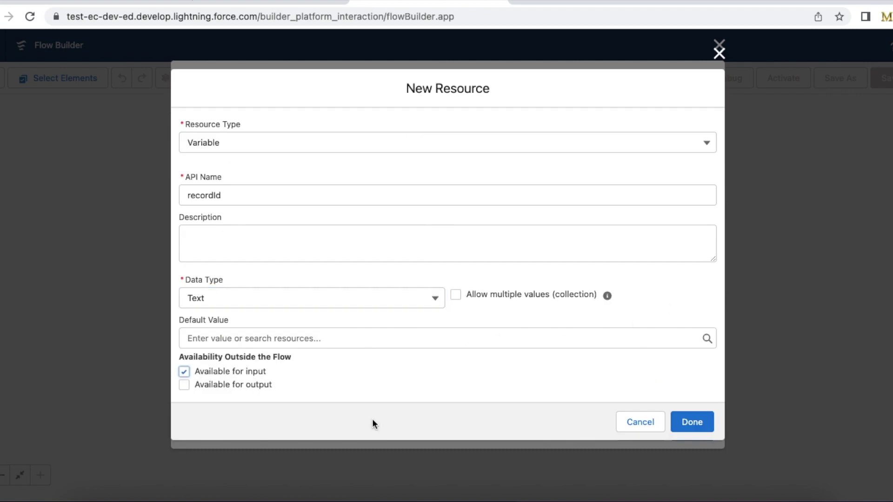
left_click(681, 424)
scroll(503, 313, "up", 2)
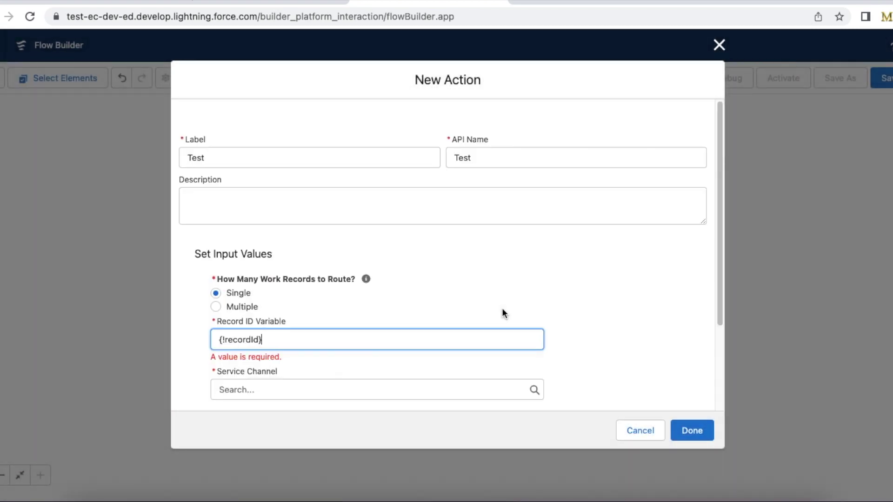
Set Service Channel to Case with Route To Queue, then check the Setup Queues list.
scroll(713, 167, "down", 3)
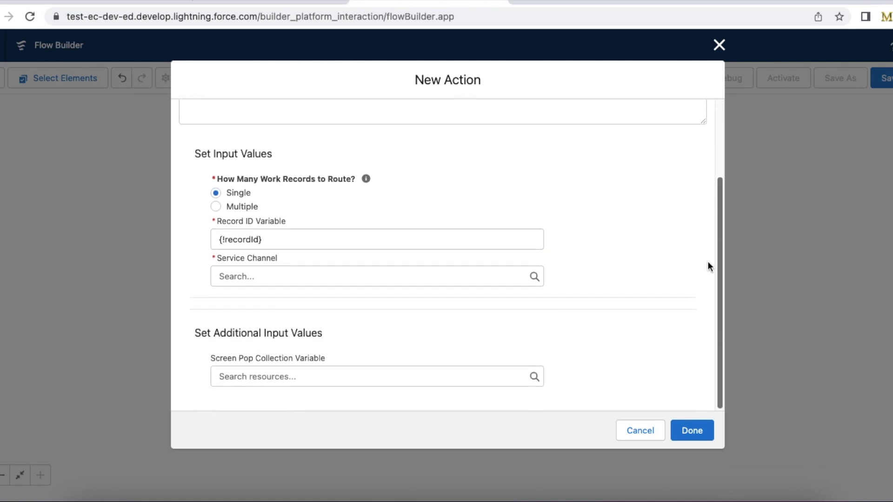
left_click(359, 275)
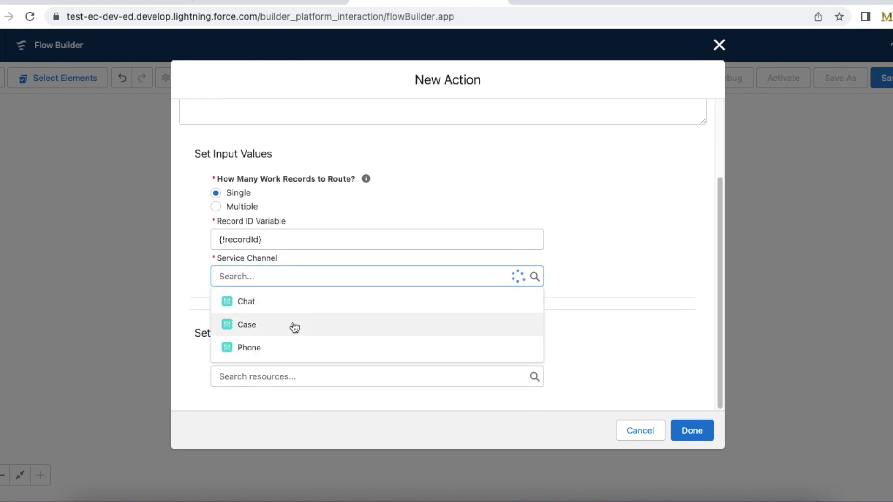
left_click(294, 326)
left_click_drag(722, 219, 719, 281)
left_click(406, 313)
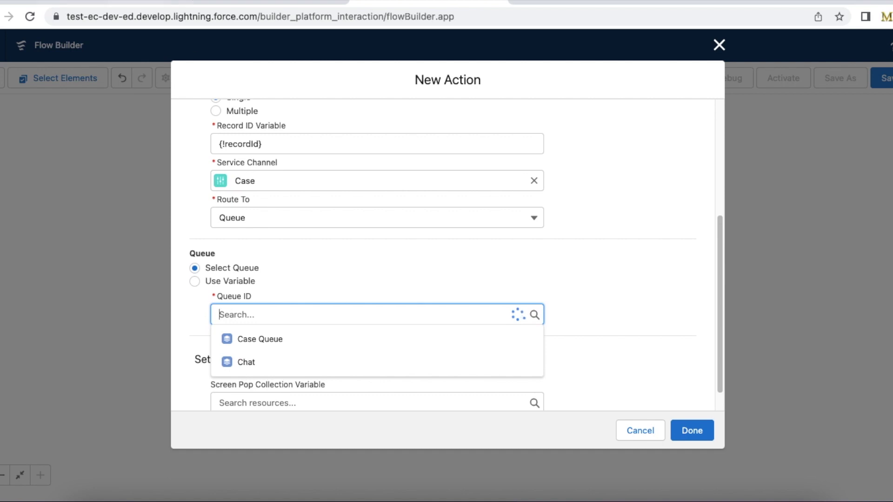
left_click(130, 2)
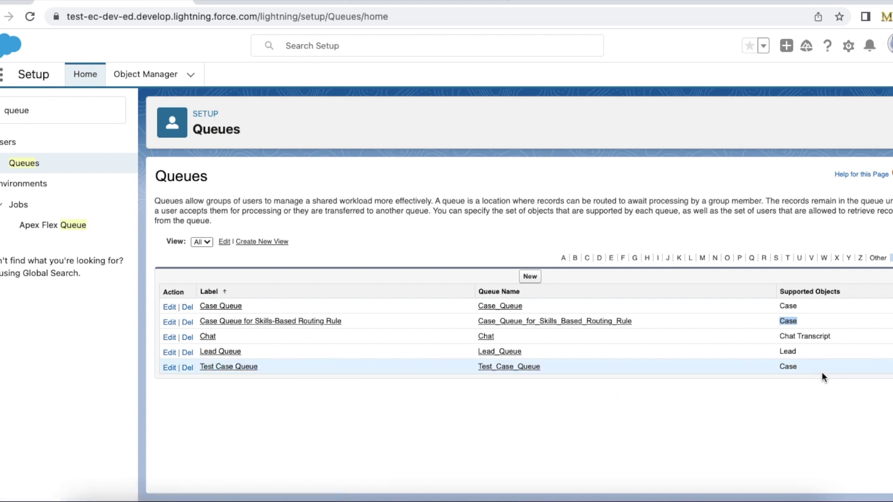
Note that Test Case Queue supports Case, then search Queue ID for 'test', finding no results.
left_click_drag(810, 368, 769, 366)
left_click(380, 3)
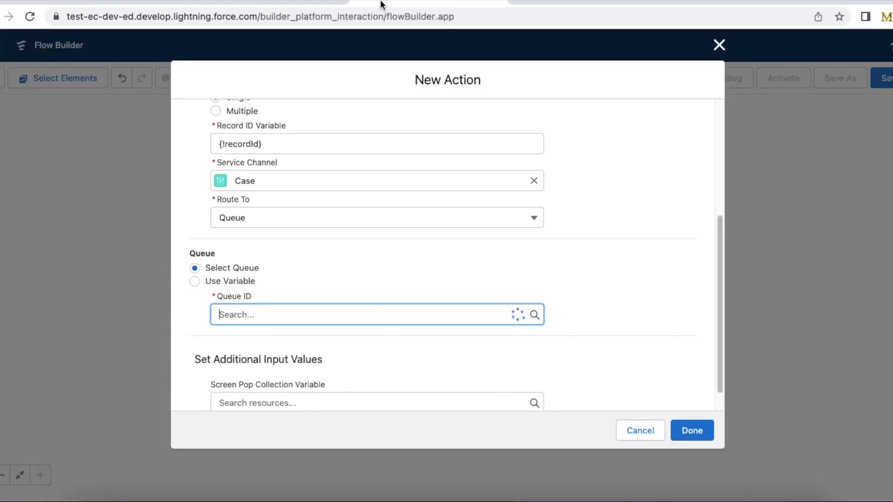
type("test")
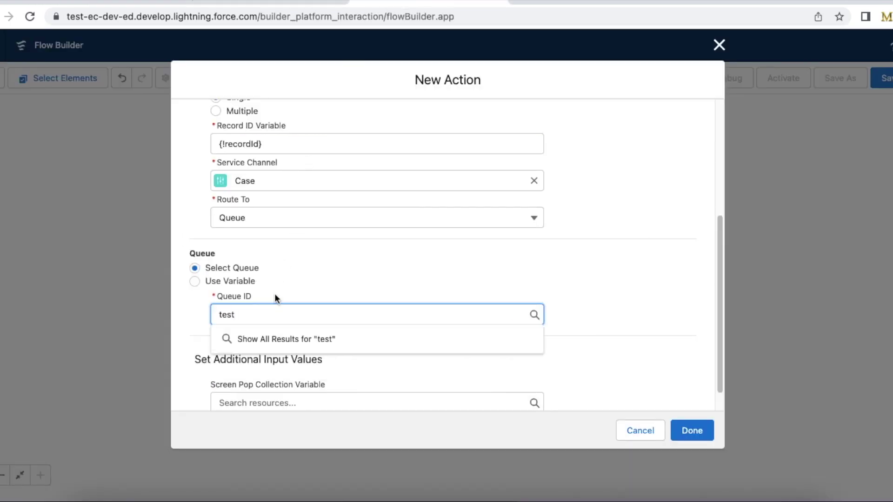
left_click(309, 340)
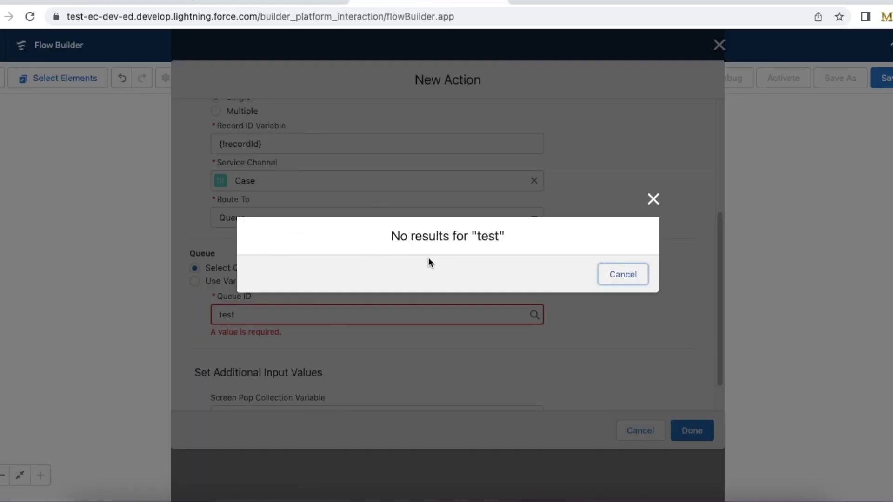
left_click(653, 199)
Clear the 'test' search from Queue ID and reopen the available queue list.
left_click(113, 4)
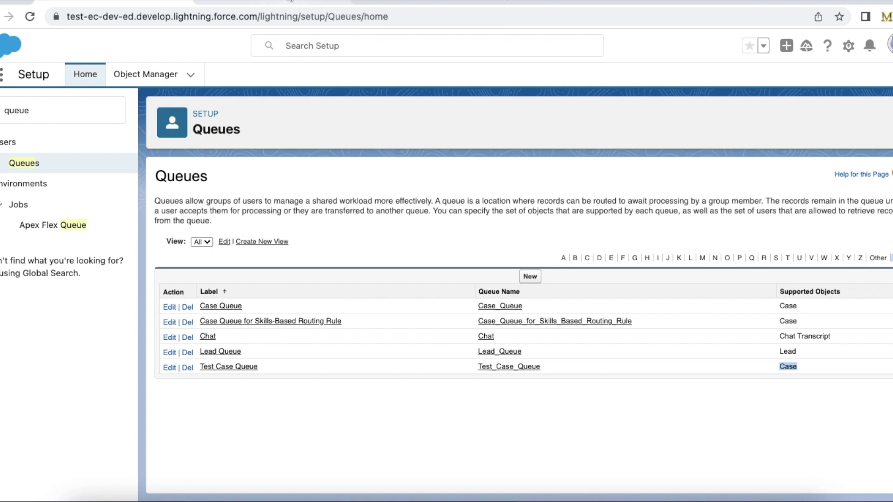
left_click(292, 3)
left_click(419, 3)
left_click_drag(252, 315, 209, 313)
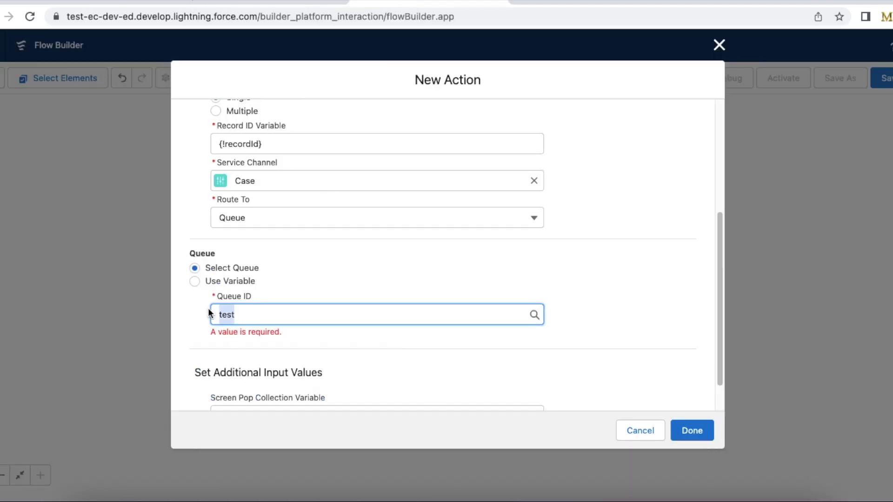
key("BackSpace")
left_click(577, 282)
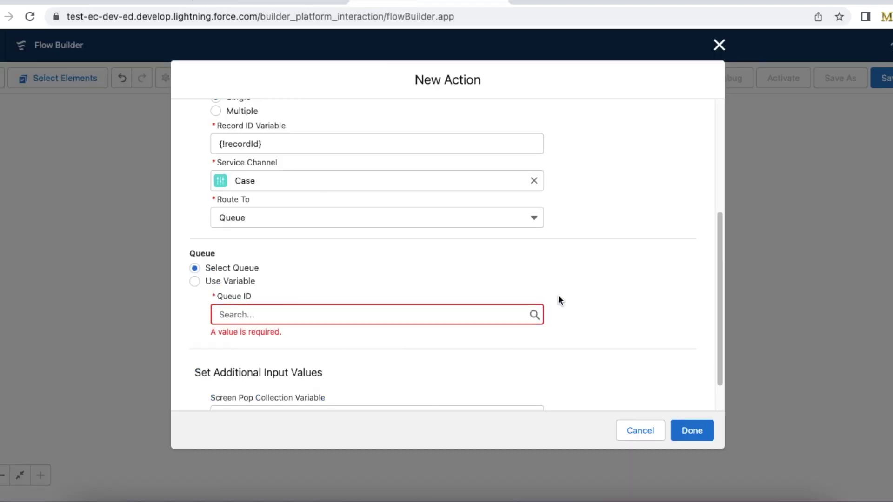
left_click(306, 311)
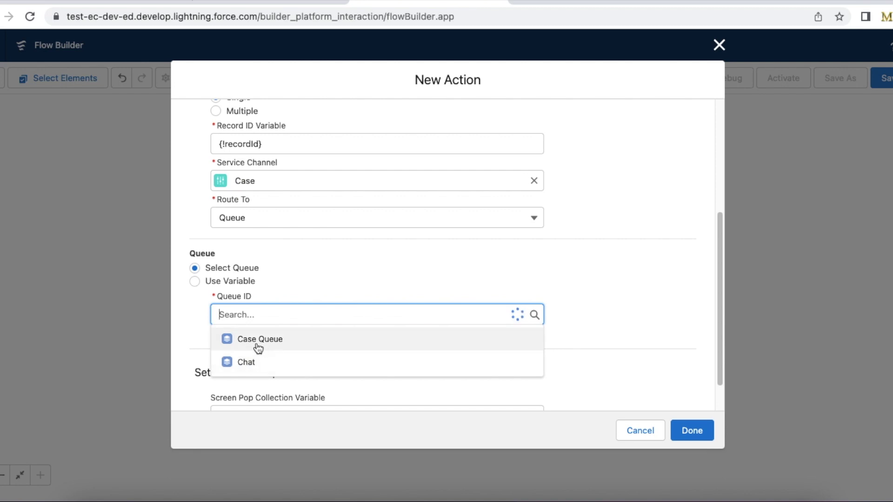
Open Case Queue and Test Case Queue in new tabs and check Case Queue's Routing Configuration.
key("ctrl+shift+Tab")
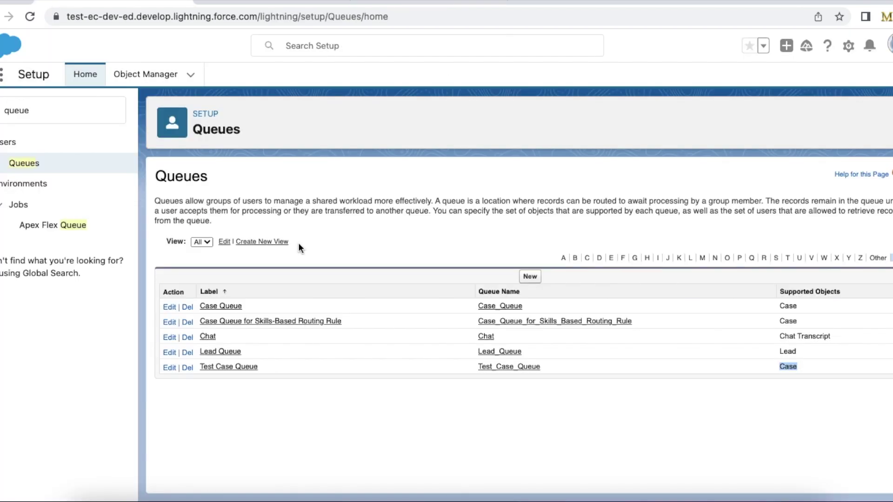
right_click(224, 307)
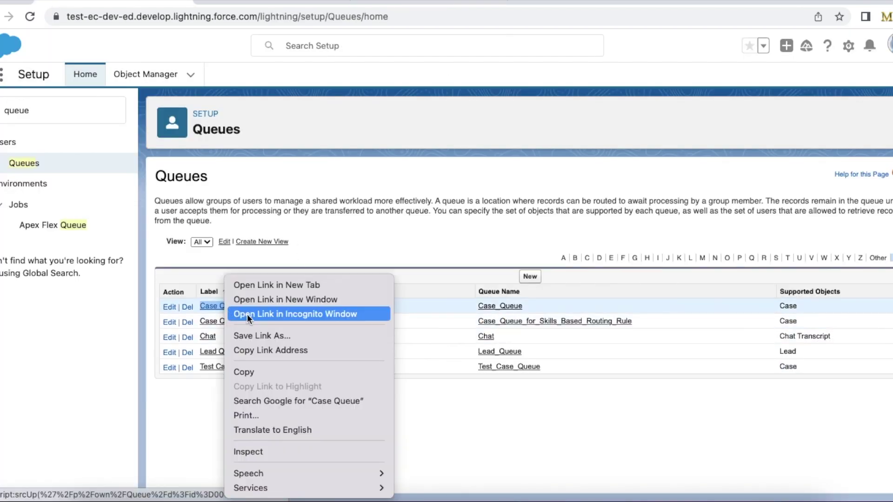
left_click(269, 286)
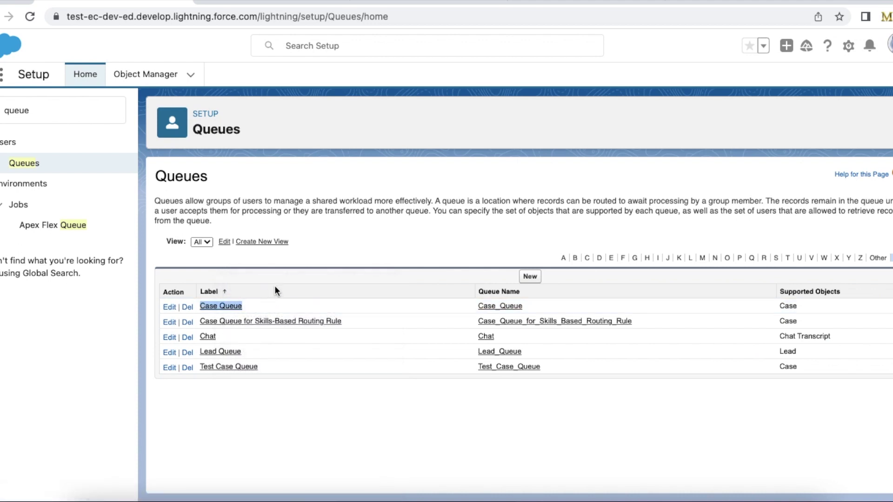
right_click(223, 369)
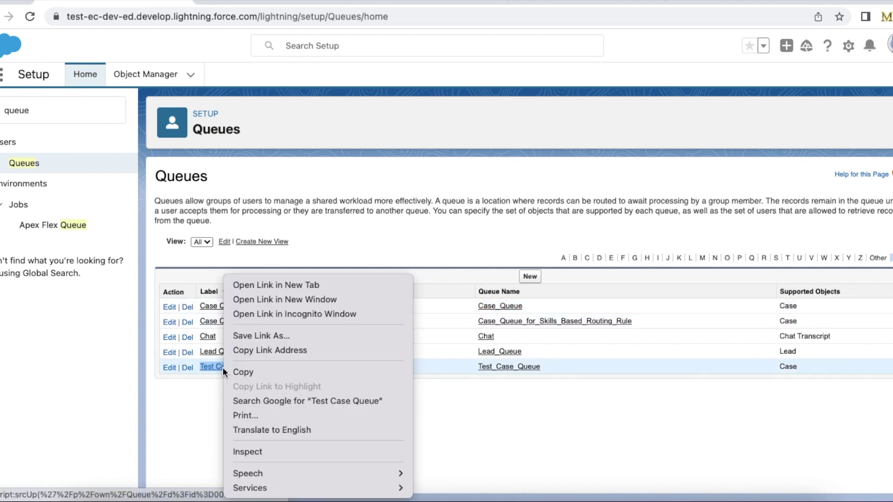
left_click(300, 289)
left_click(303, 6)
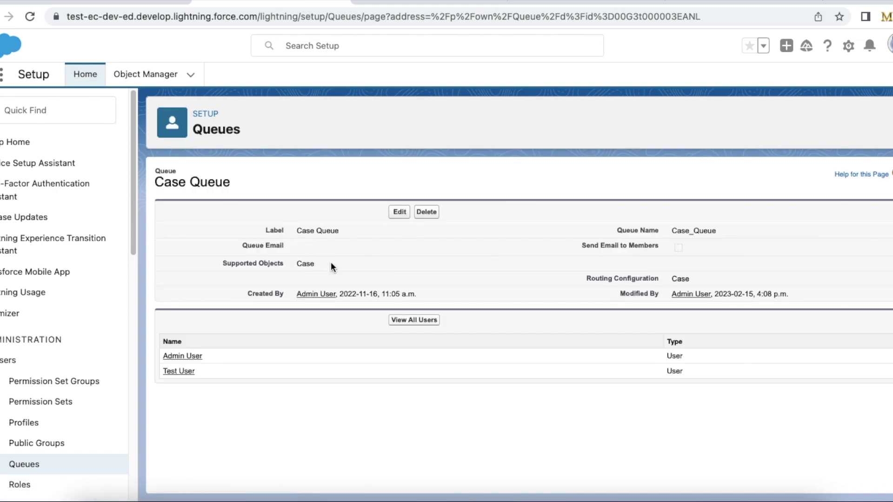
left_click_drag(584, 278, 654, 279)
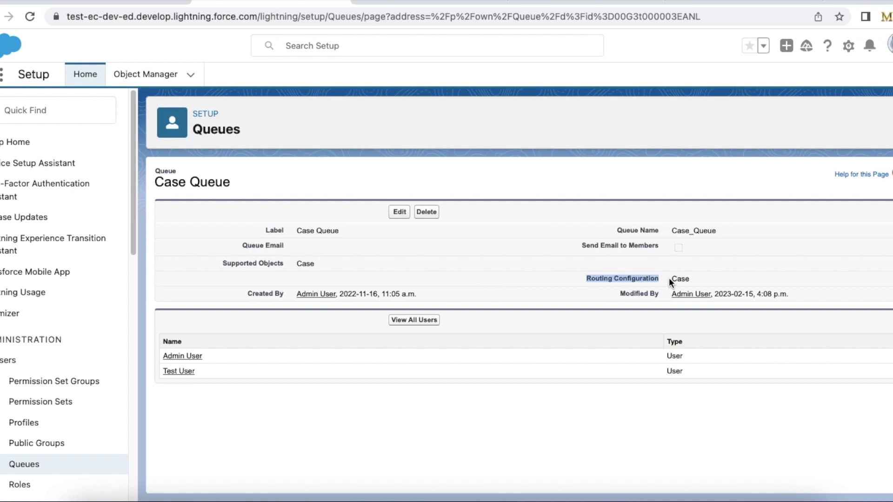
Review the Test Case Queue details and select its label.
left_click(412, 2)
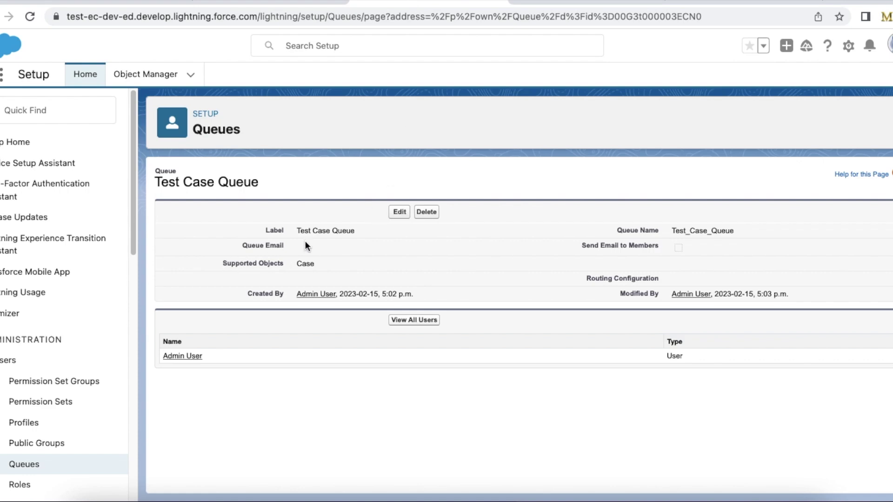
left_click_drag(301, 235, 357, 231)
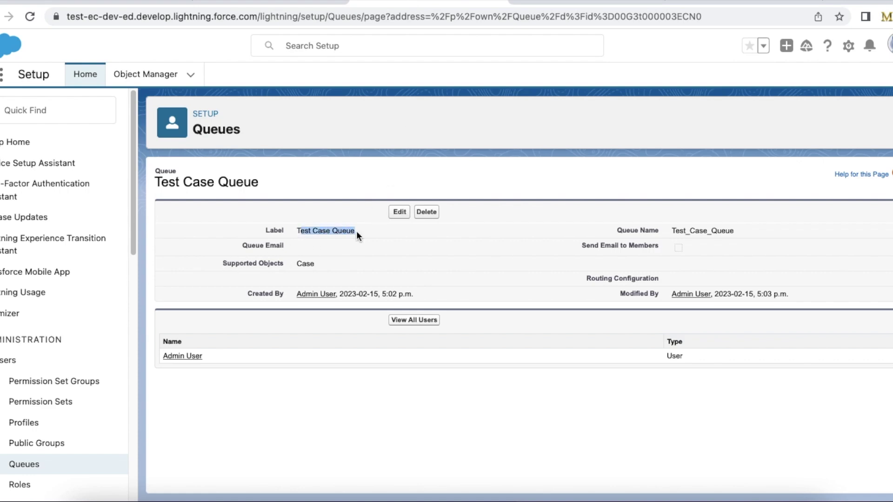
left_click(580, 285)
left_click_drag(300, 228, 353, 227)
left_click(670, 4)
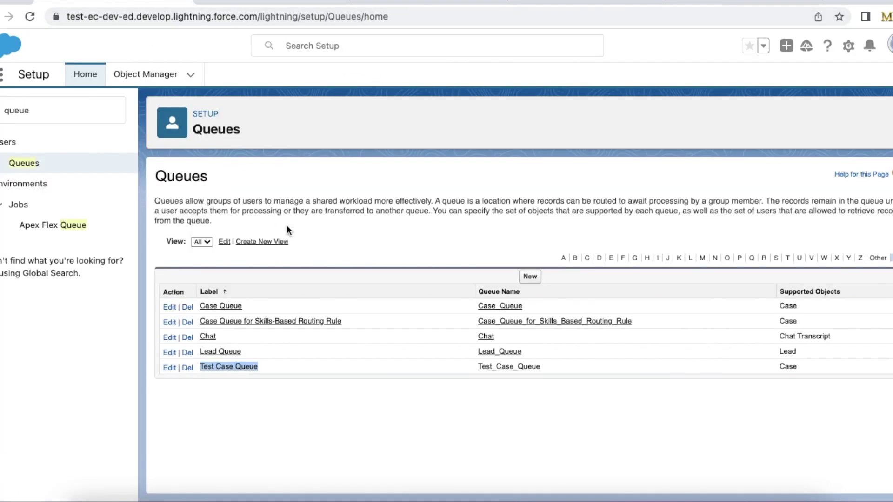
Open Case Queue for Skills-Based Routing Rule and note its empty Routing Configuration.
right_click(257, 321)
key("super+c")
left_click(308, 281)
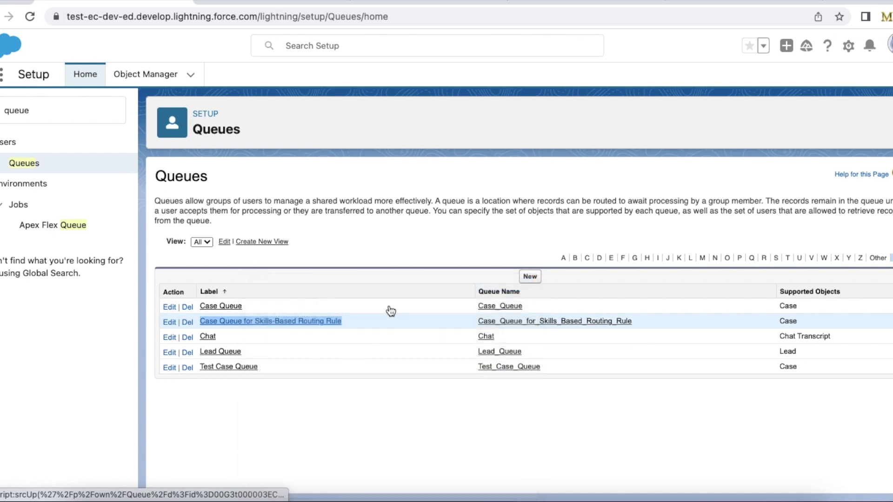
left_click_drag(803, 324, 760, 322)
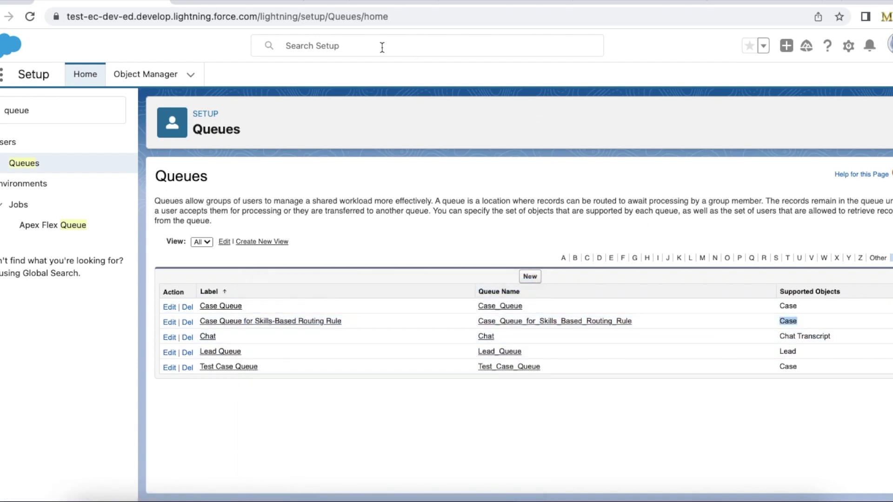
left_click(244, 2)
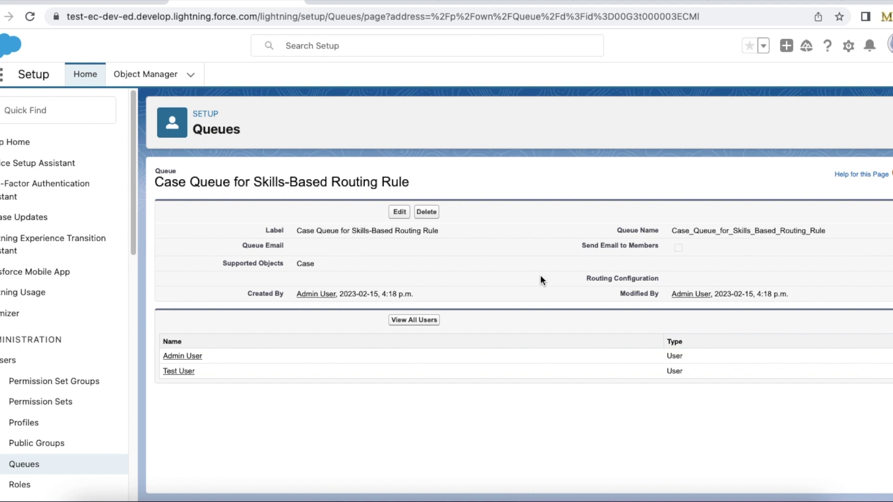
left_click_drag(586, 278, 696, 281)
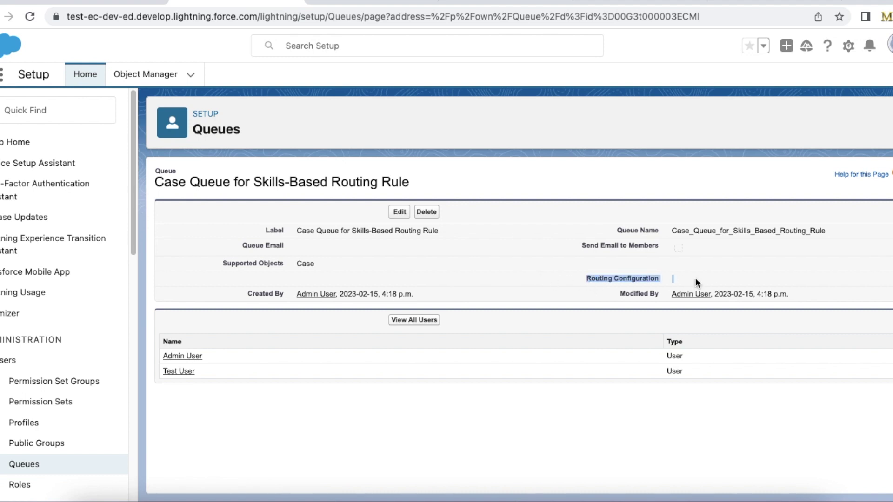
Set the queue's Routing Configuration to Case_with_Skills_Based_Routing_Rules and save.
left_click(399, 214)
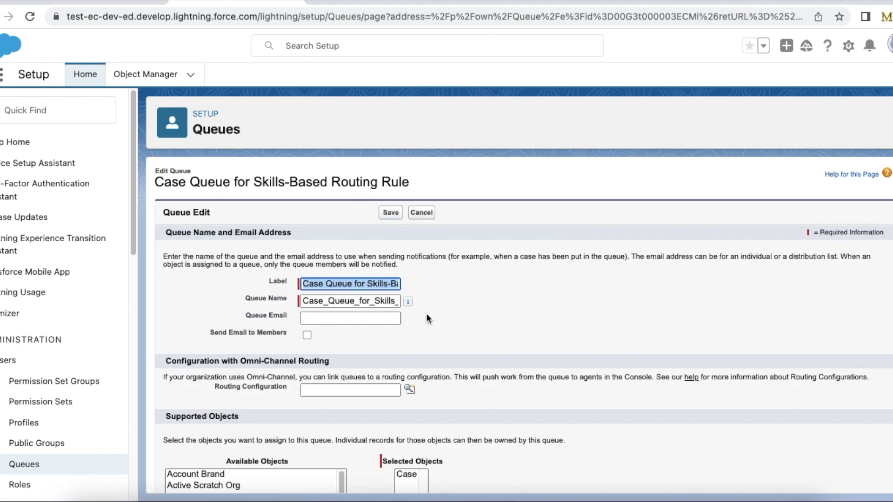
left_click(409, 389)
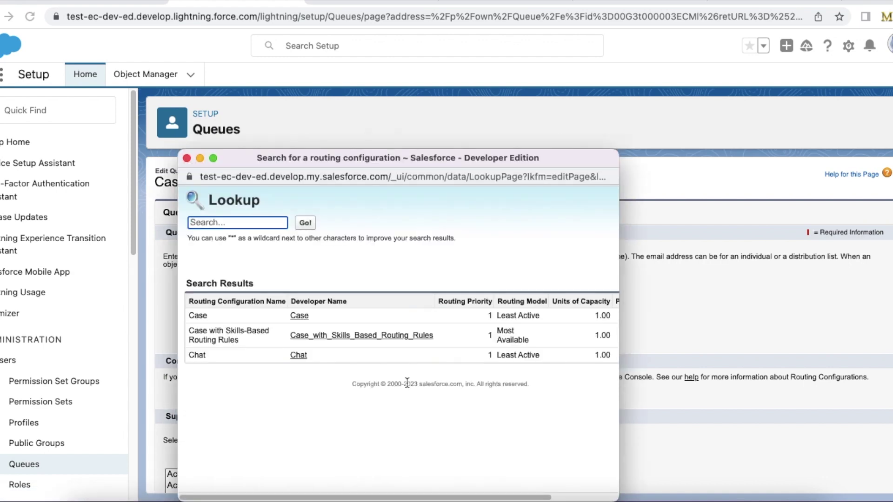
left_click(337, 336)
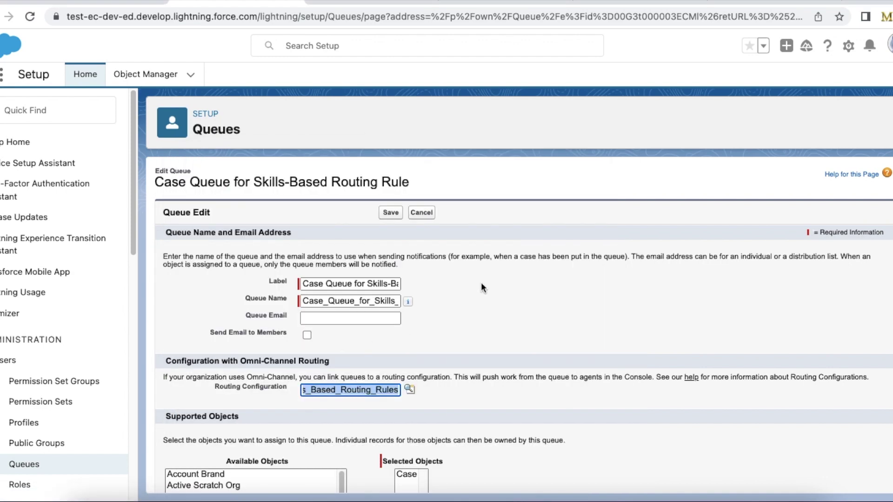
left_click(390, 213)
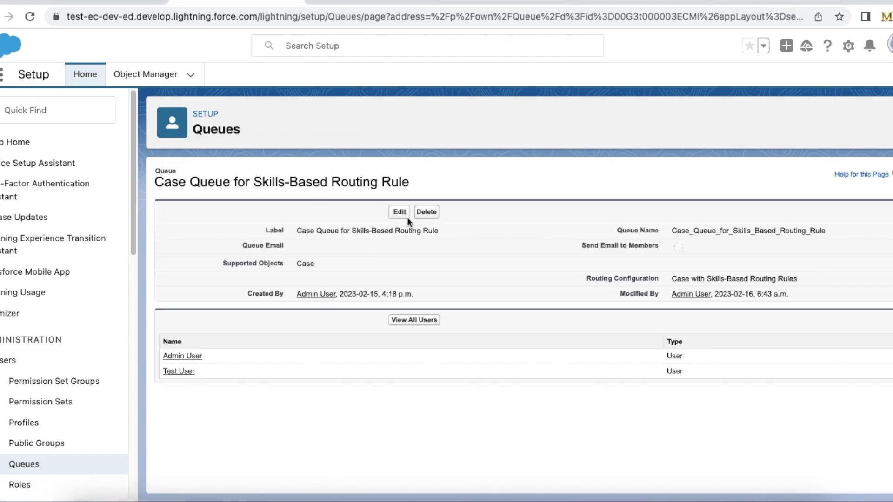
Select the full queue label 'Case Queue for Skills-Based Routing Rule' for copying.
left_click(743, 4)
left_click(252, 3)
left_click_drag(302, 231, 425, 233)
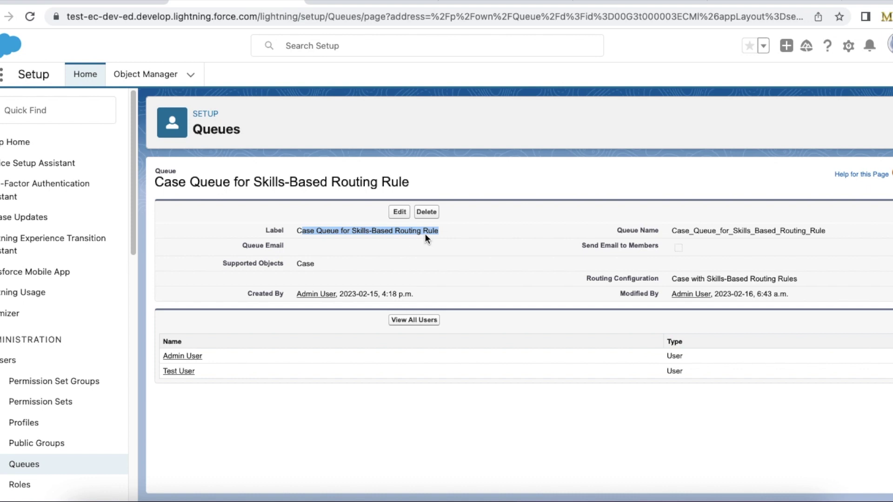
left_click(335, 225)
left_click_drag(296, 229, 440, 231)
Paste the copied label into Queue ID and choose Case Queue for Skills-Based Routing Rule.
left_click(770, 3)
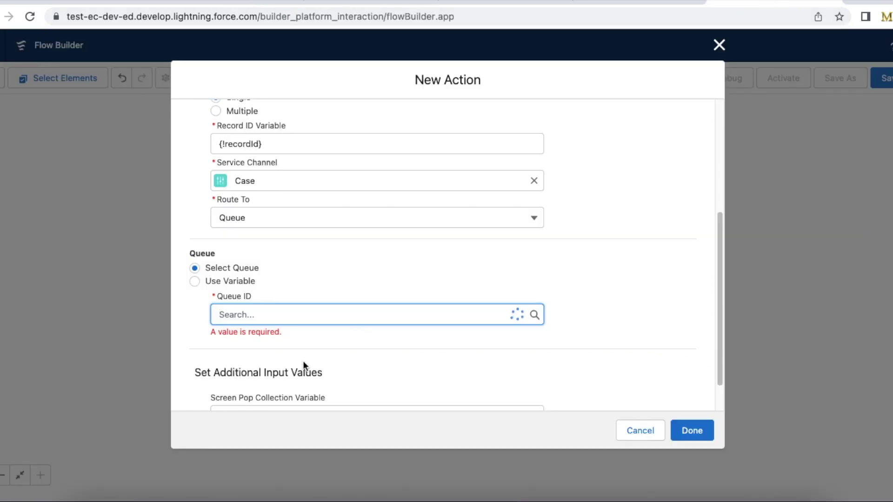
left_click(291, 316)
key("super+v")
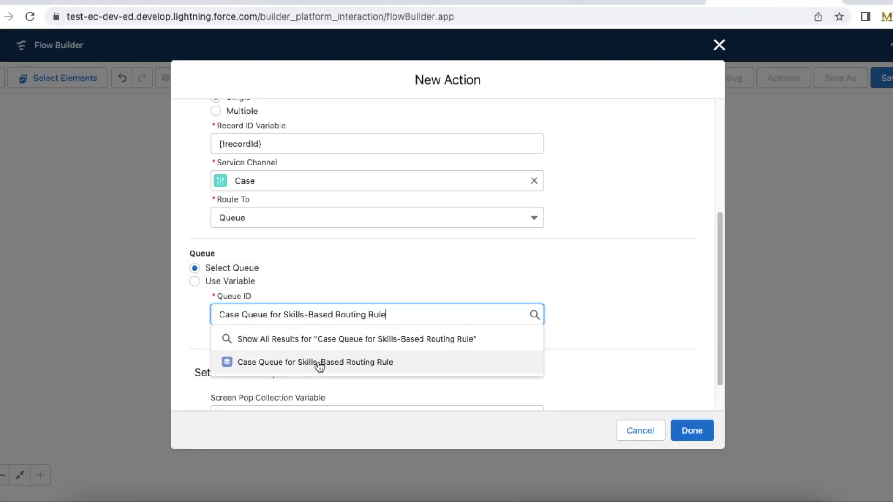
left_click(329, 363)
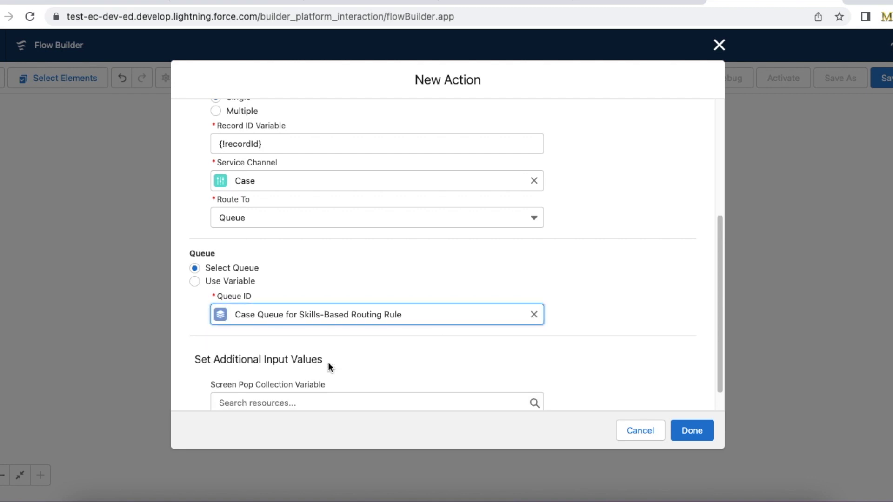
left_click(218, 2)
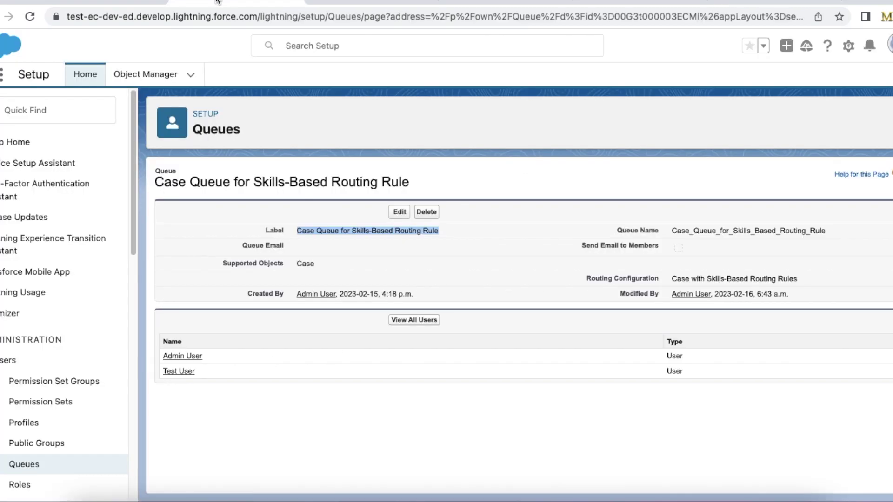
Open the Routing Configurations list and open Case with Skills-Based Routing Rules in a new tab.
left_click_drag(670, 279, 795, 278)
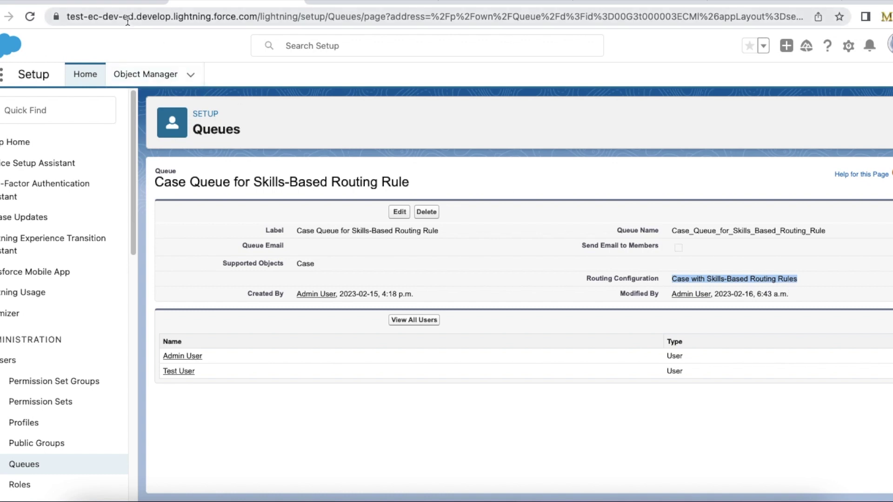
type("routing confi")
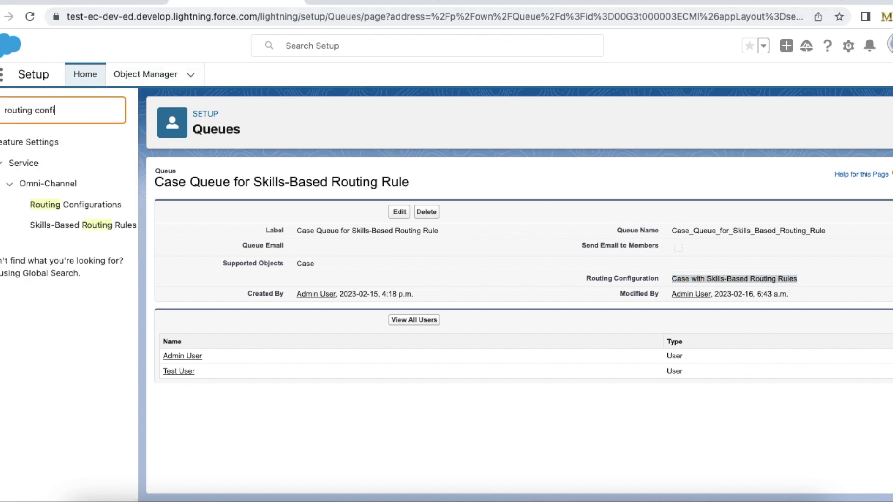
left_click(107, 210)
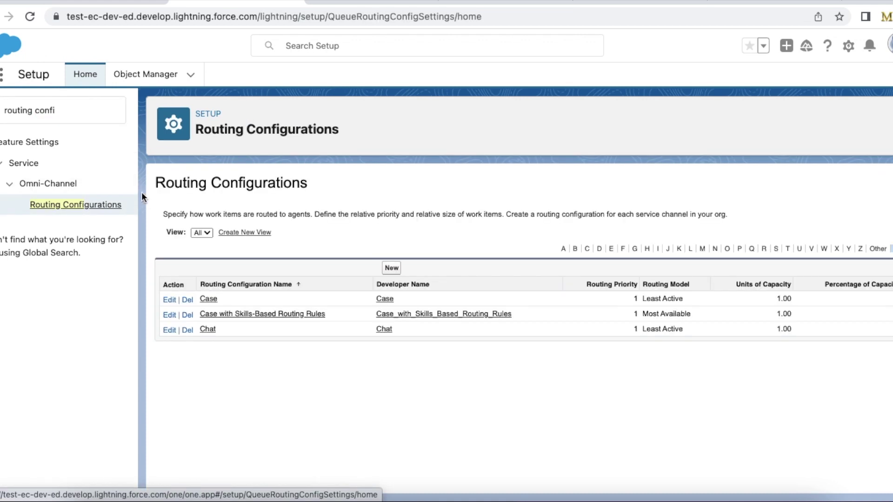
right_click(263, 314)
left_click(314, 285)
Review the Case routing configuration's name, Least Active model and units of capacity.
left_click(209, 299)
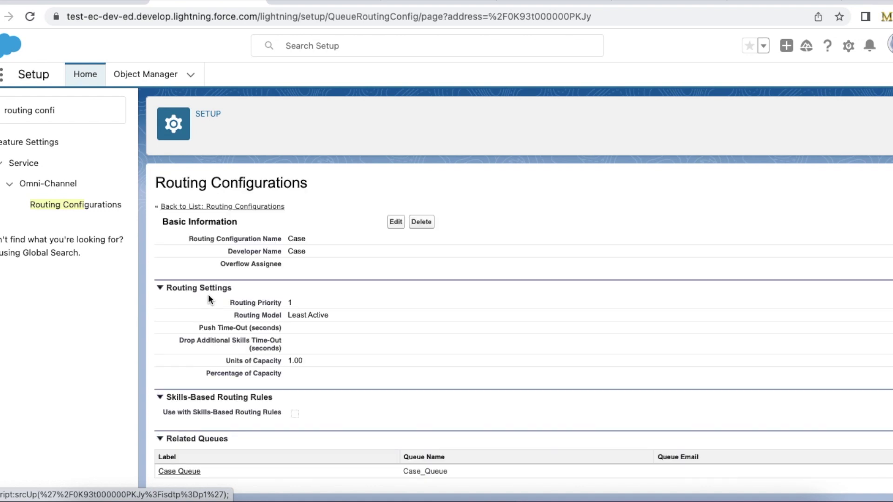
left_click_drag(306, 238, 275, 238)
left_click_drag(338, 315, 255, 315)
left_click_drag(225, 361, 325, 366)
Confirm Case with Skills-Based Routing Rules uses Most Available with skills-based rules unchecked.
left_click(300, 3)
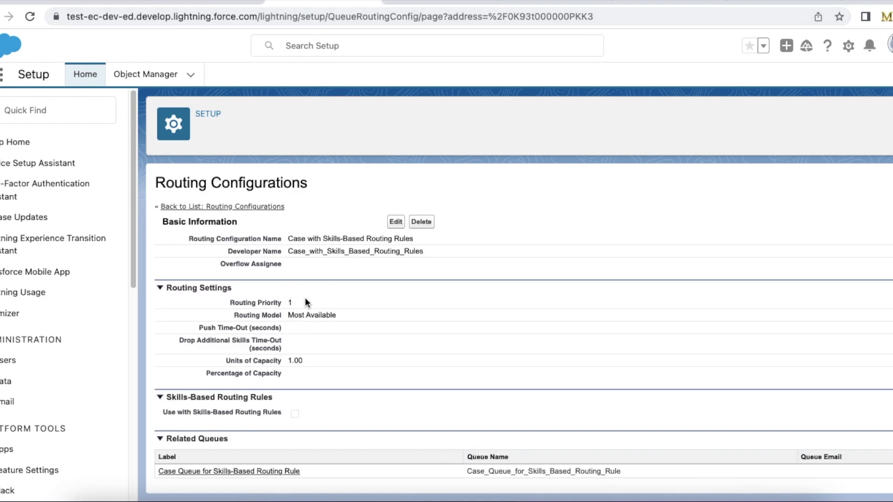
left_click_drag(289, 315, 336, 326)
left_click_drag(166, 412, 277, 412)
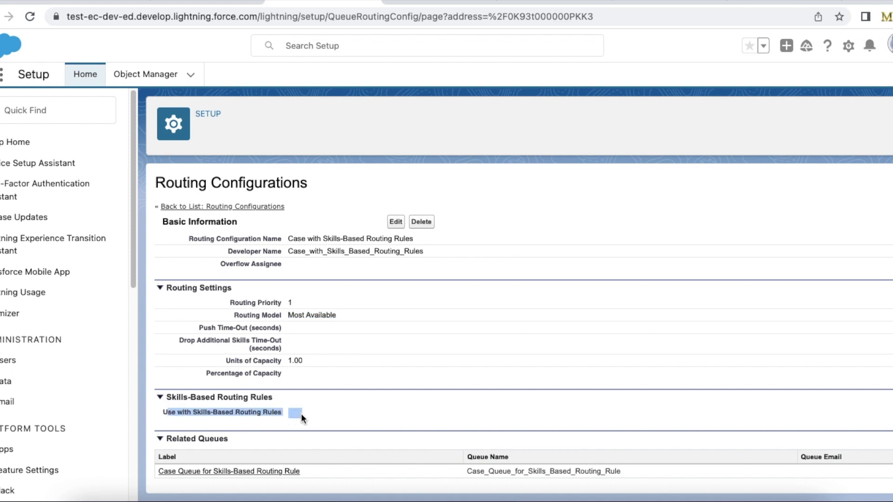
Remove the chosen queue from Route Work's Queue ID, then return to the routing configuration.
left_click(771, 4)
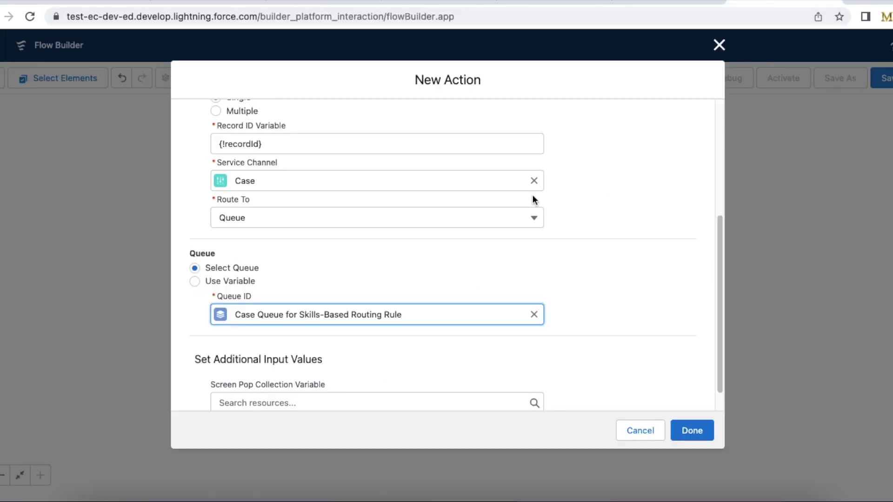
left_click(534, 315)
left_click(570, 275)
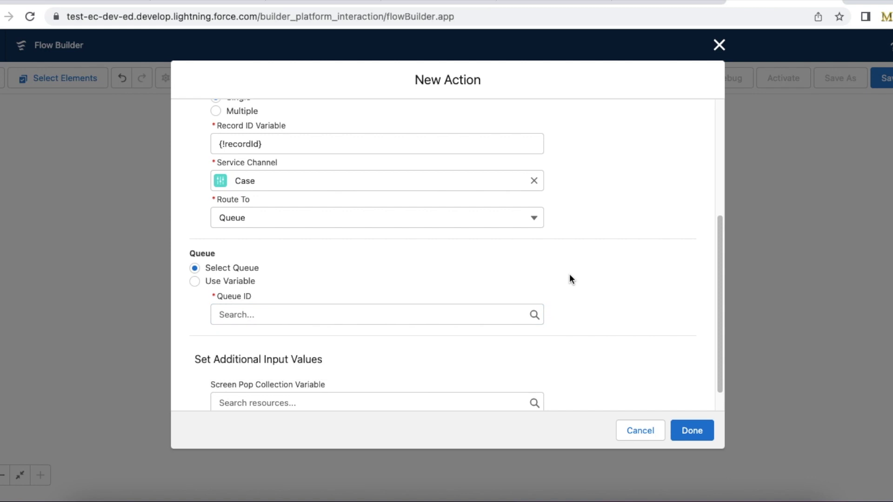
left_click(254, 2)
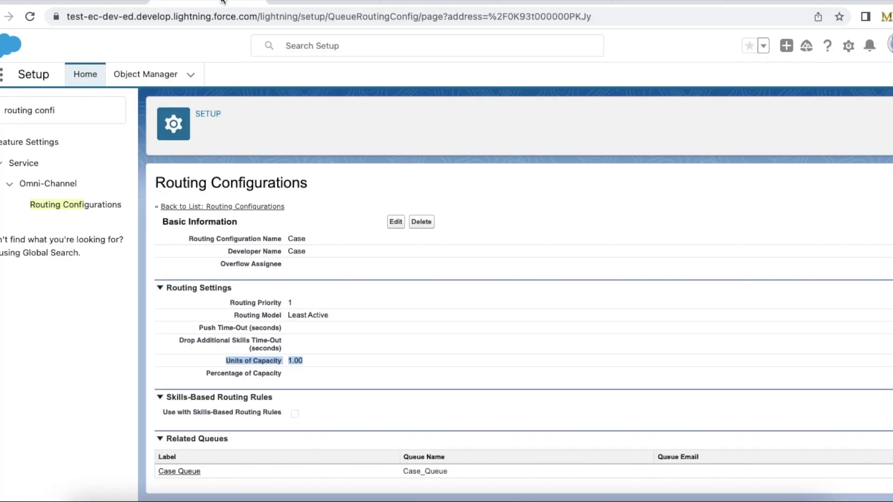
key("ctrl+Tab")
Check 'Use with Skills-Based Routing Rules' on the Case with Skills-Based Routing Rules configuration and save.
left_click(396, 222)
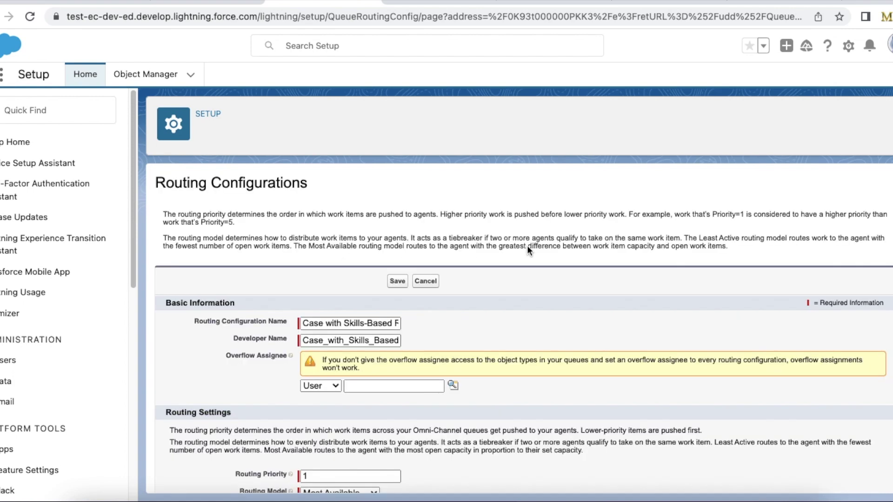
scroll(887, 323, "down", 5)
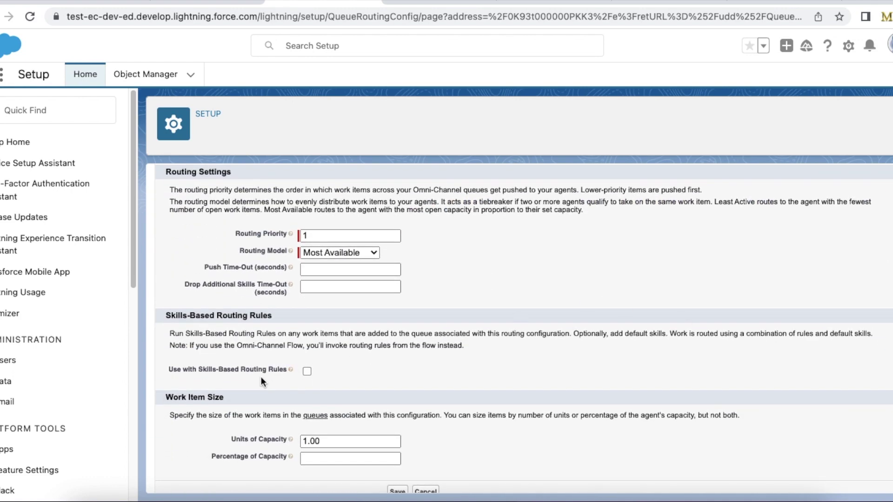
left_click(306, 372)
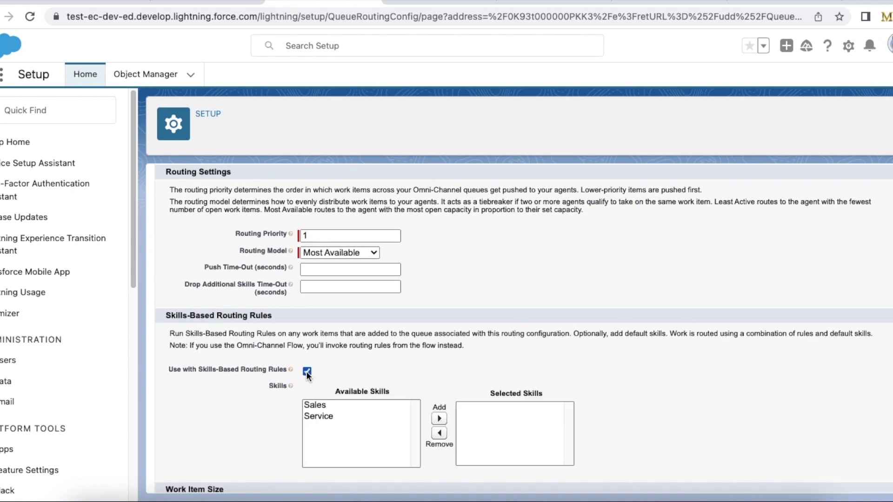
scroll(888, 350, "down", 3)
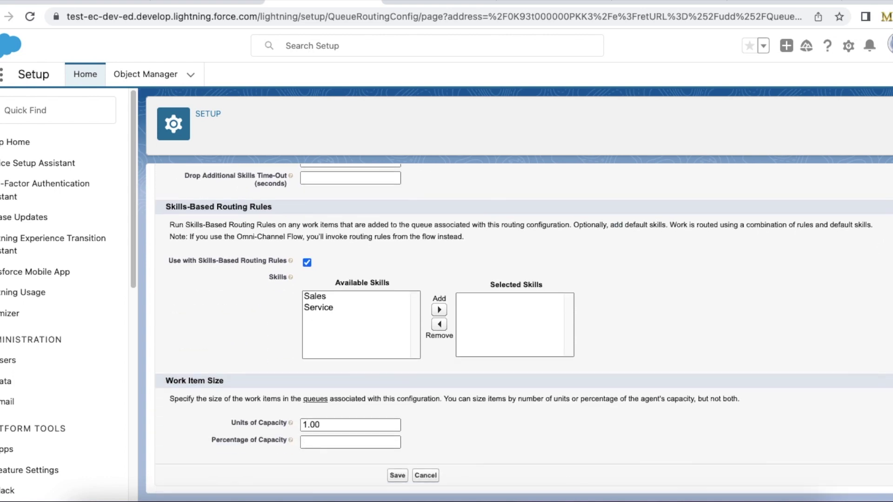
left_click(397, 476)
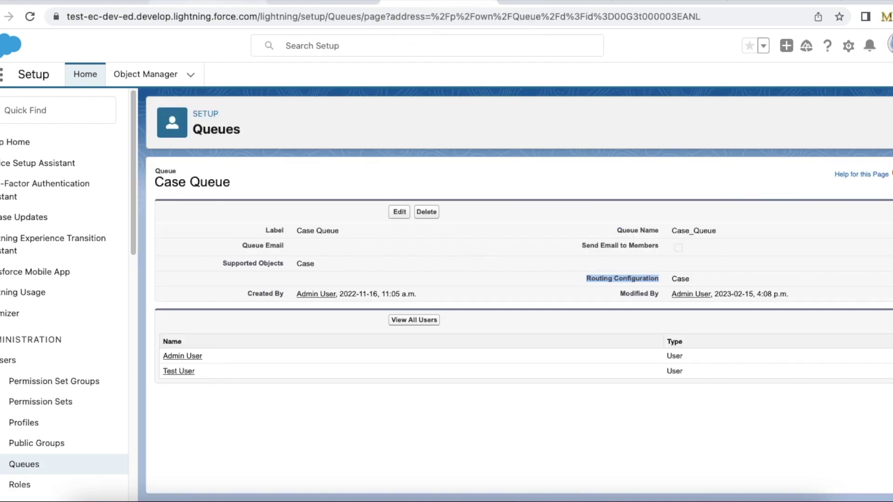
Review the Test Case Queue row and its Case object in Setup's Queues list.
left_click(9, 16)
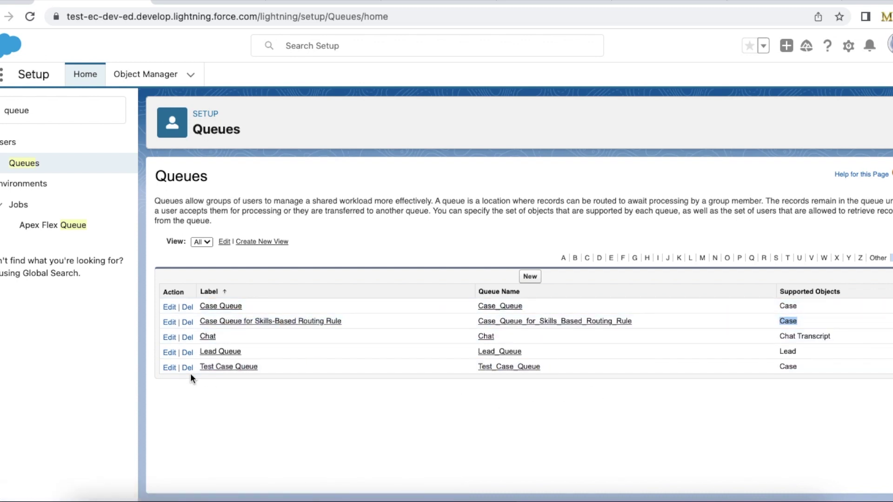
double_click(789, 367)
left_click_drag(660, 366, 195, 368)
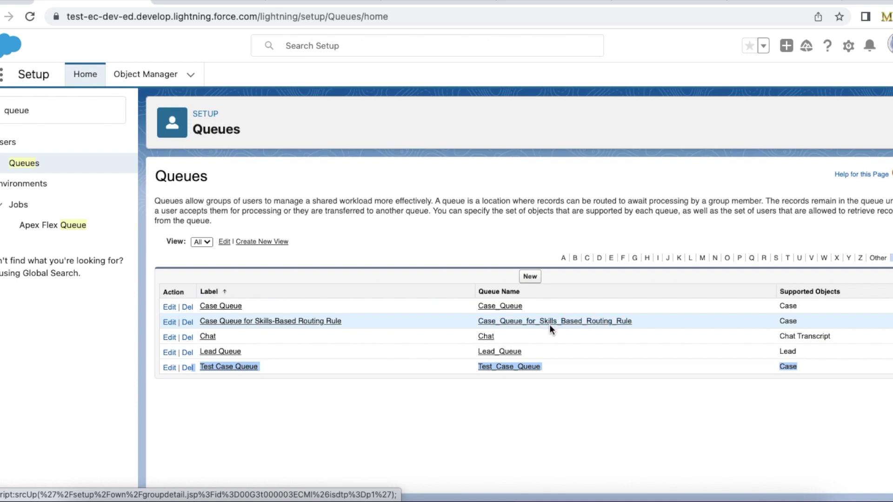
Verify the configuration's developer name and its skills-based routing setting.
left_click(332, 3)
left_click_drag(298, 252, 423, 251)
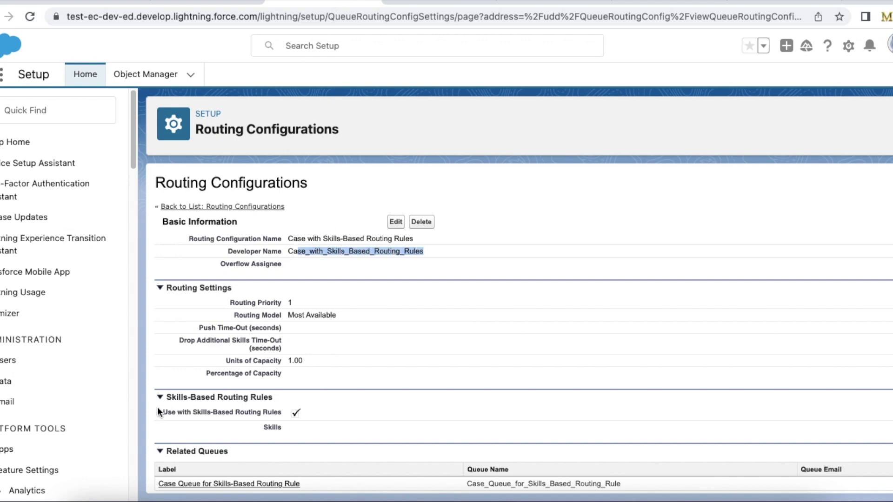
left_click_drag(163, 413, 285, 417)
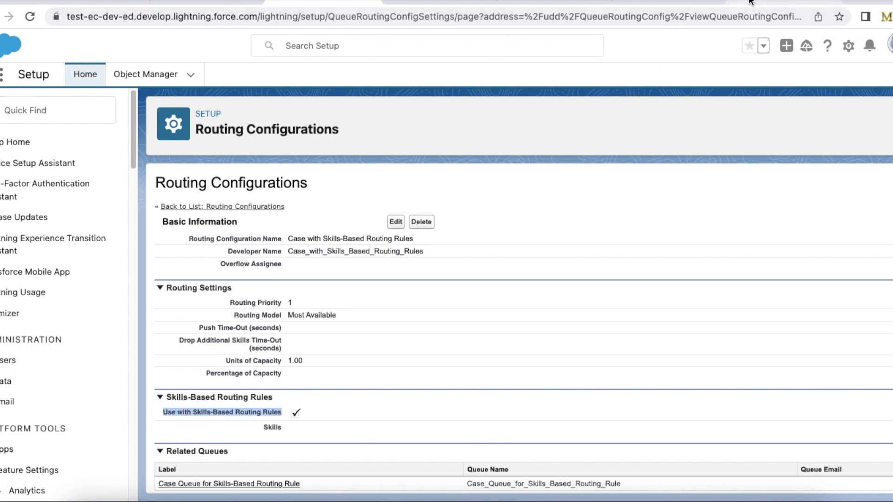
left_click(784, 3)
Search Queue ID for the pasted skills-based queue name and pick Case Queue for Skills-Based Routing Rule.
left_click(268, 315)
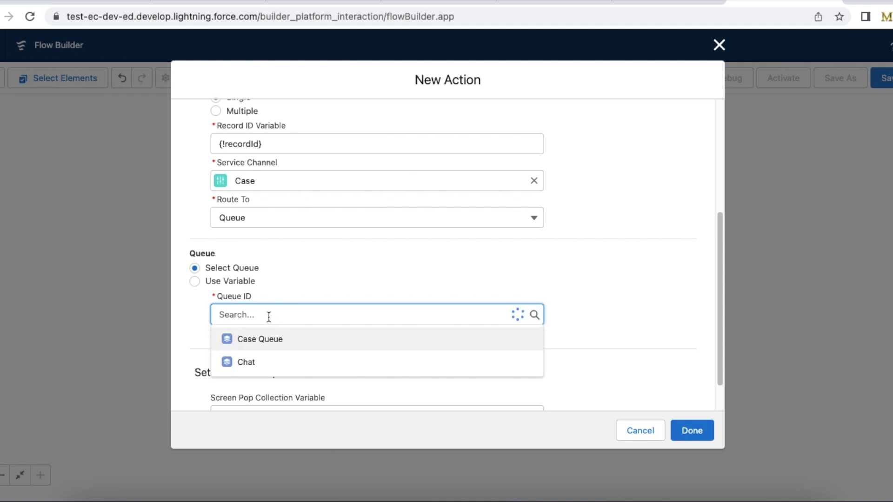
type("Case Queue for Skills-Based Routing Rule")
left_click(310, 339)
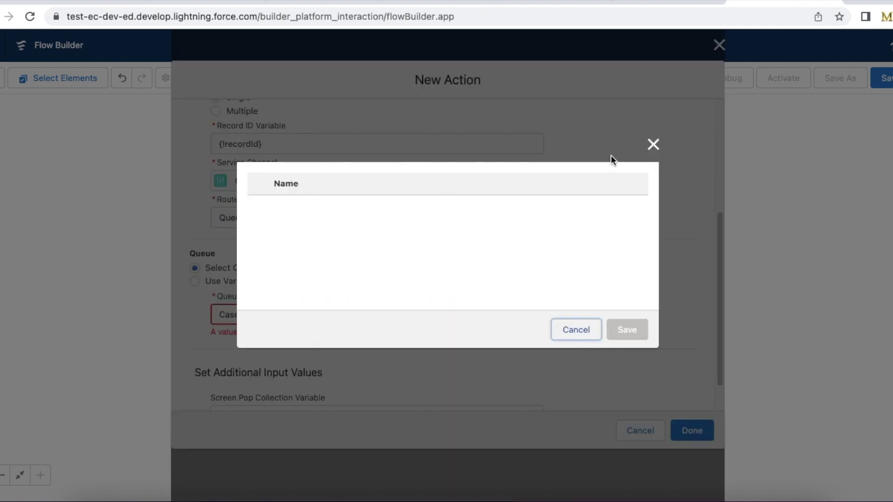
left_click(652, 144)
left_click(436, 319)
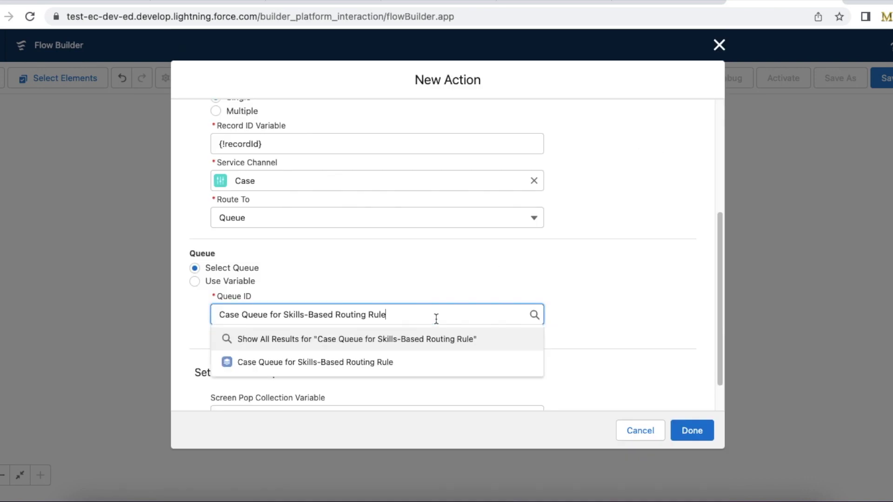
left_click(364, 362)
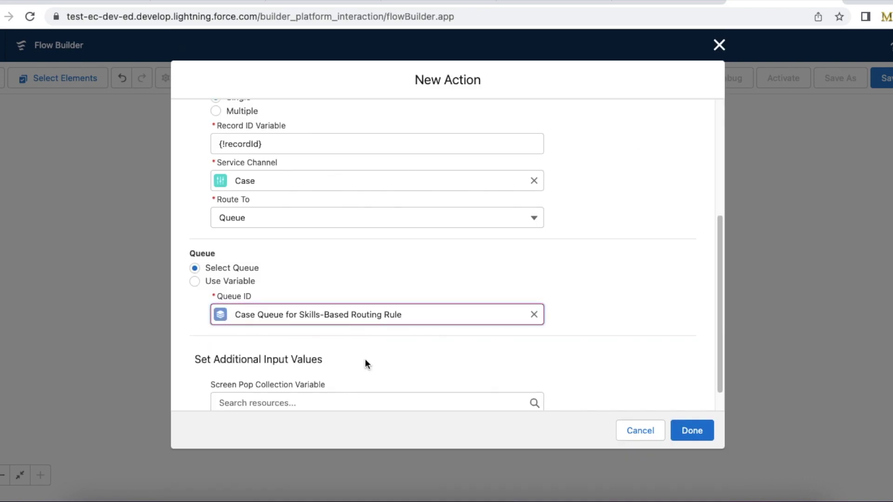
Clear Queue ID, show all queues matching 'Case', then revisit Setup's queue list.
left_click(534, 315)
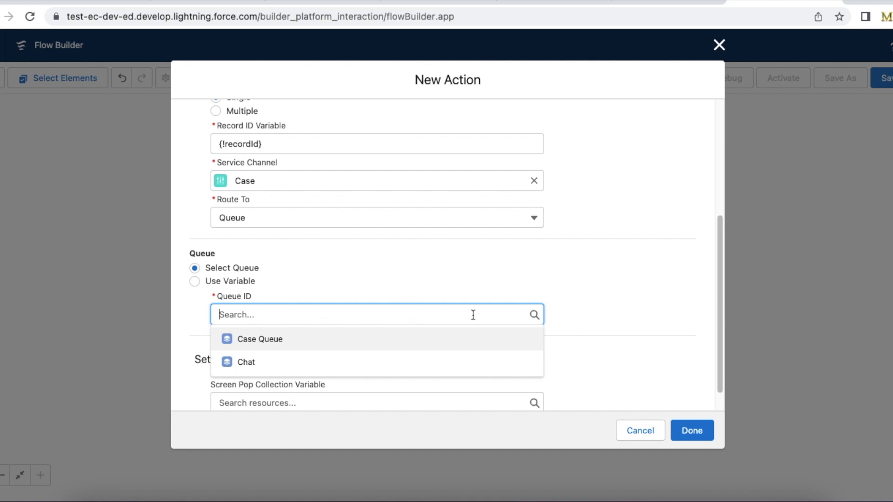
type("Case Queue for Skills-Based Routing Rule")
left_click_drag(240, 312, 442, 313)
key("BackSpace")
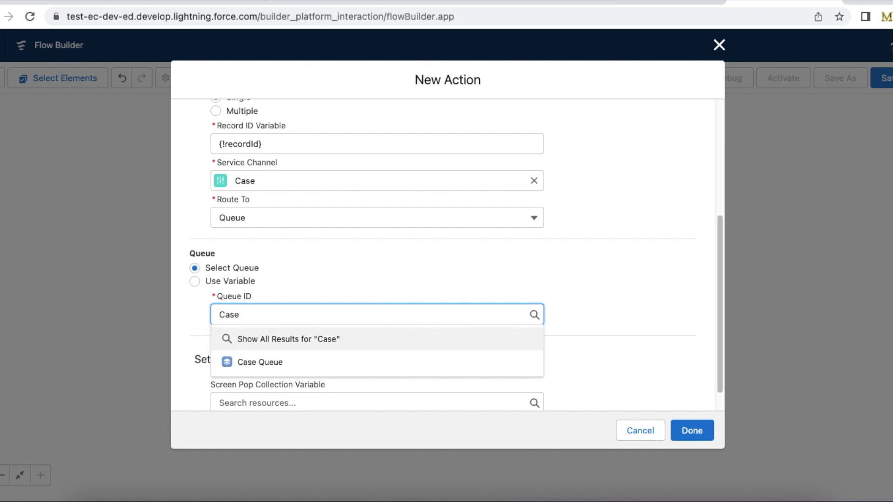
left_click(406, 342)
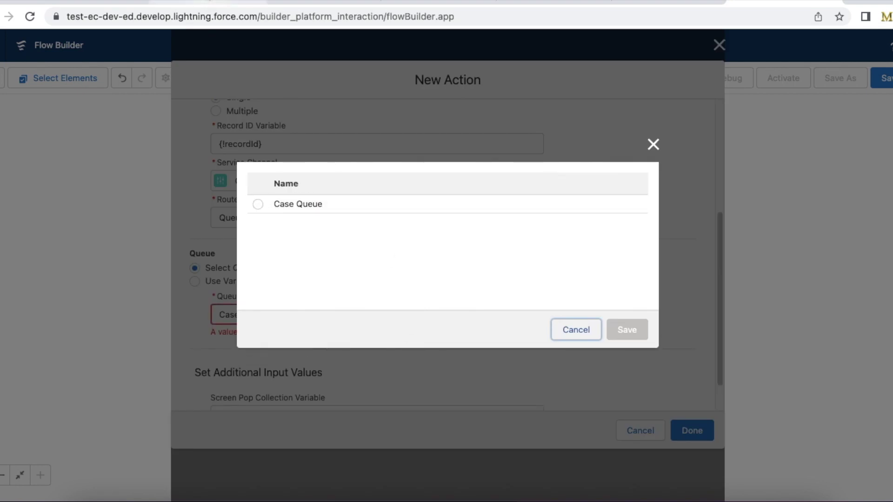
left_click(208, 7)
left_click(91, 3)
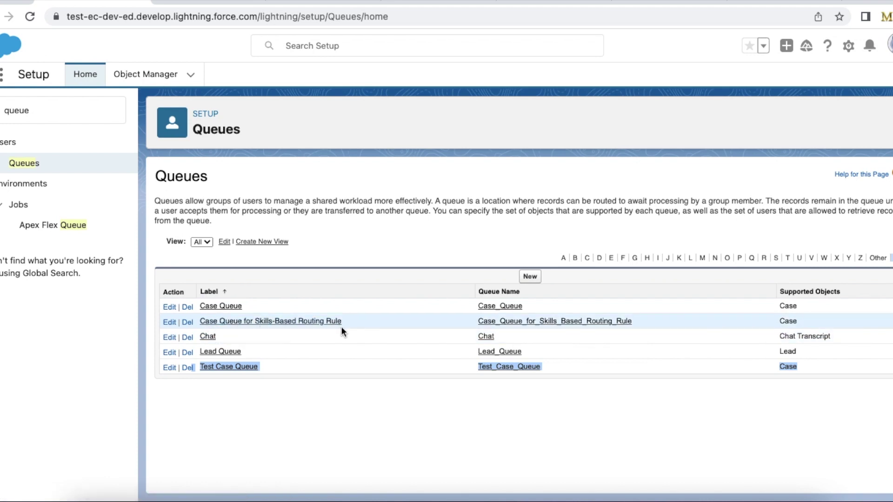
Review the skills-based setting on the routing configuration, then close Flow Builder's lookup results window.
left_click(337, 2)
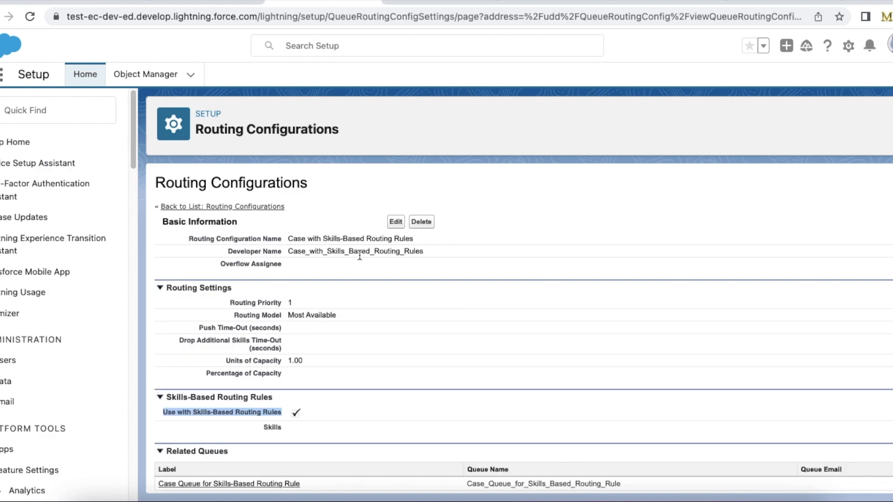
left_click(227, 417)
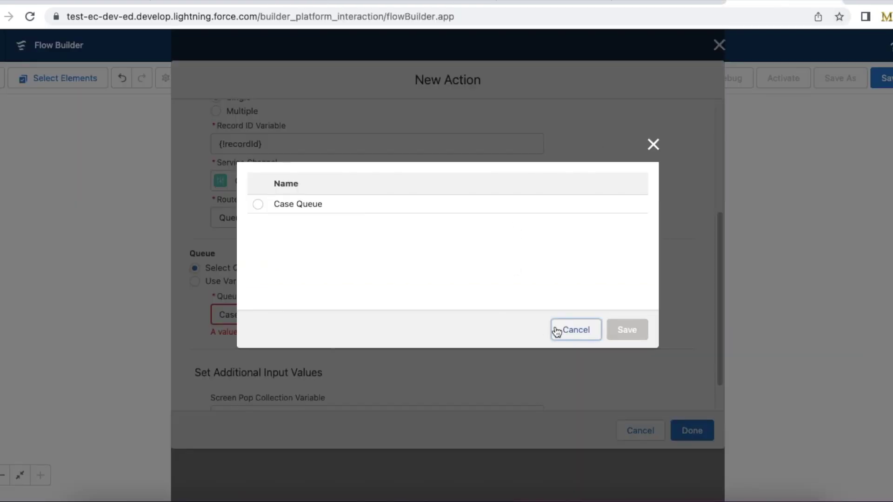
left_click(557, 330)
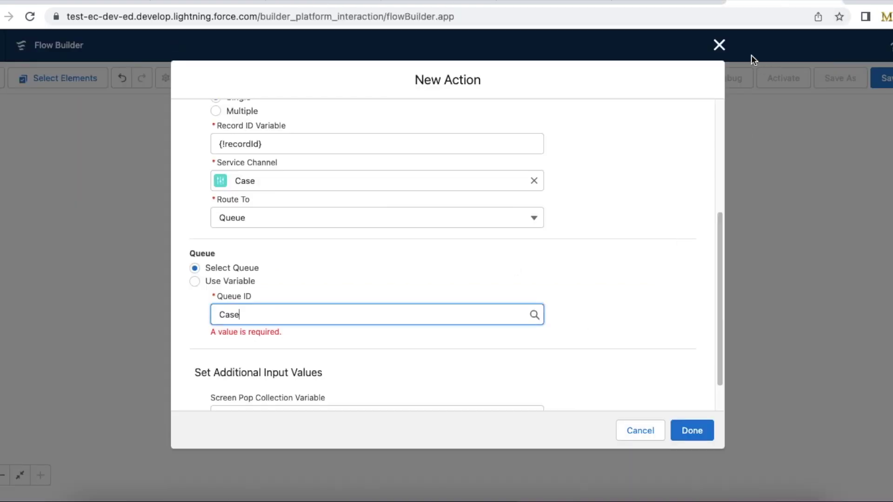
Add a new Route Work action labelled 'Test' between Start and End.
left_click(719, 45)
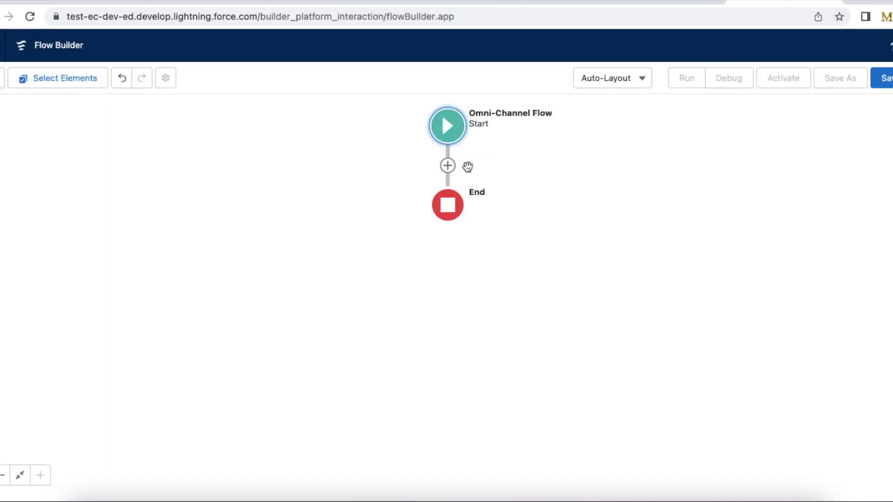
left_click(448, 168)
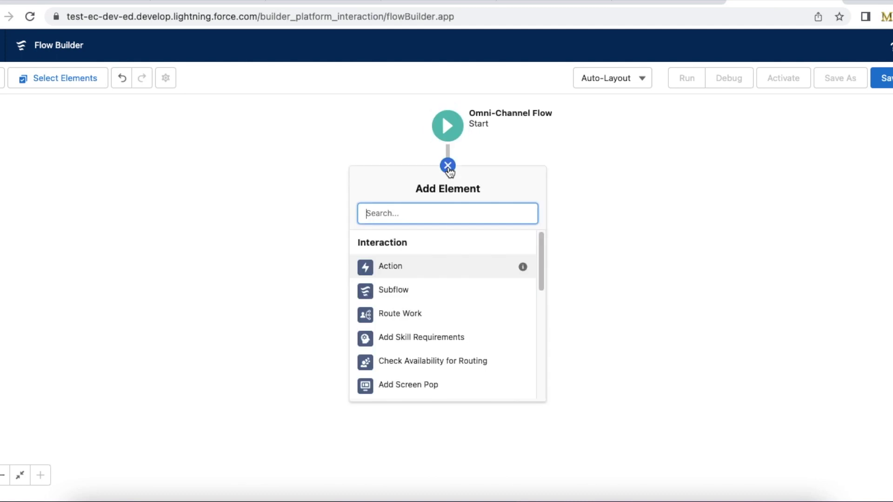
left_click(435, 313)
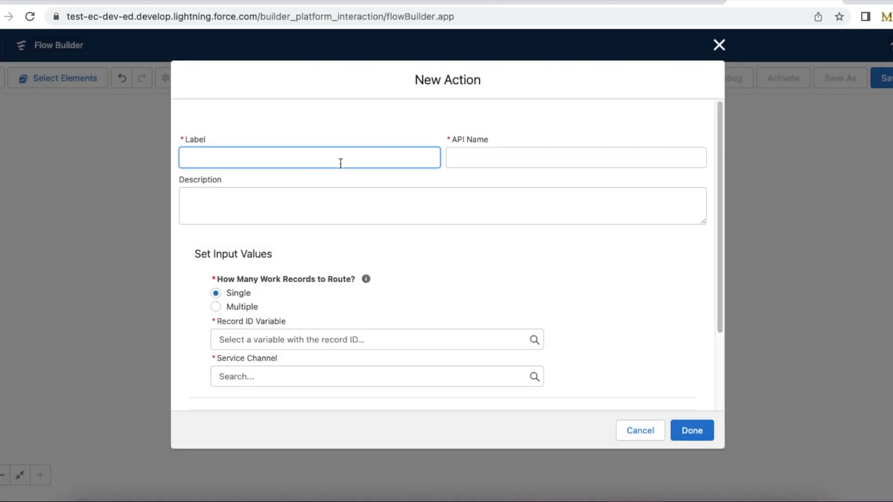
type("Test")
Route the {!recordId} record on the Case service channel and search Queue ID for 'case'.
left_click(312, 337)
type("re")
left_click(285, 411)
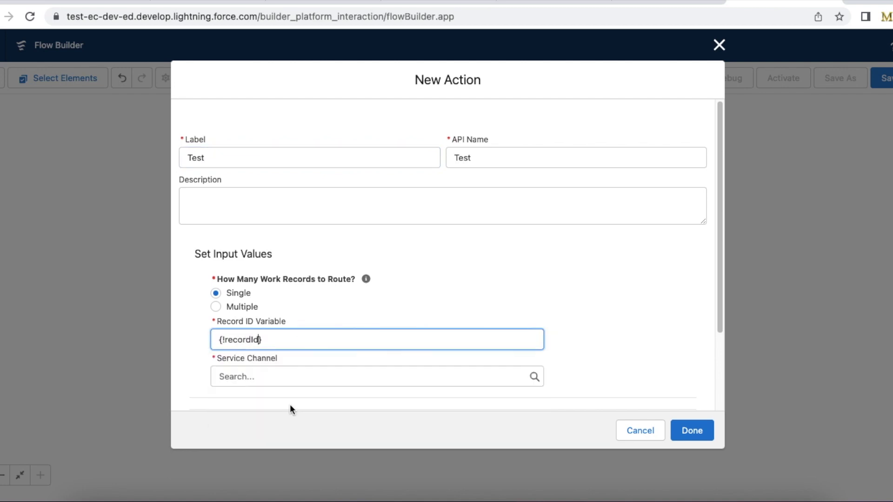
left_click(300, 375)
left_click(293, 432)
left_click_drag(723, 228, 716, 335)
left_click(241, 329)
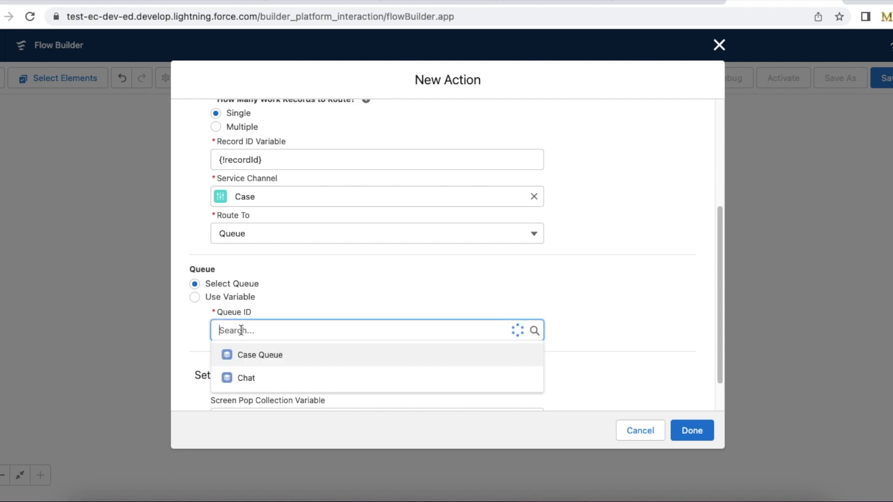
type("case")
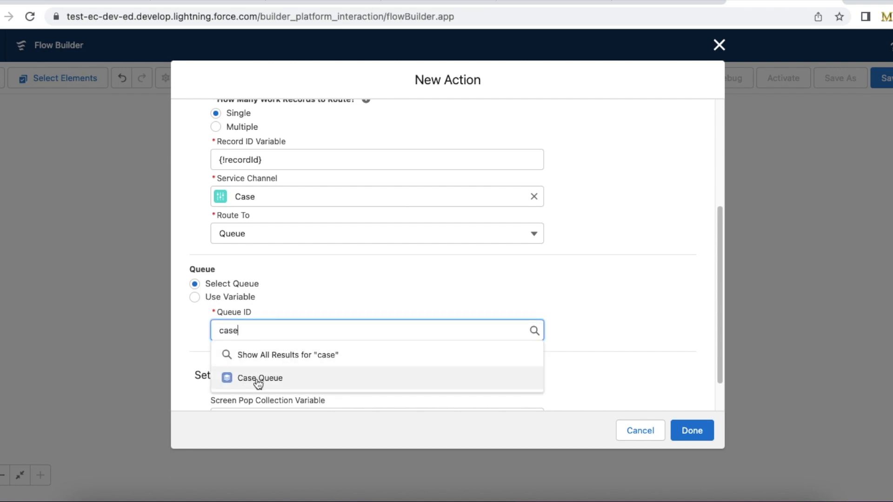
left_click(208, 2)
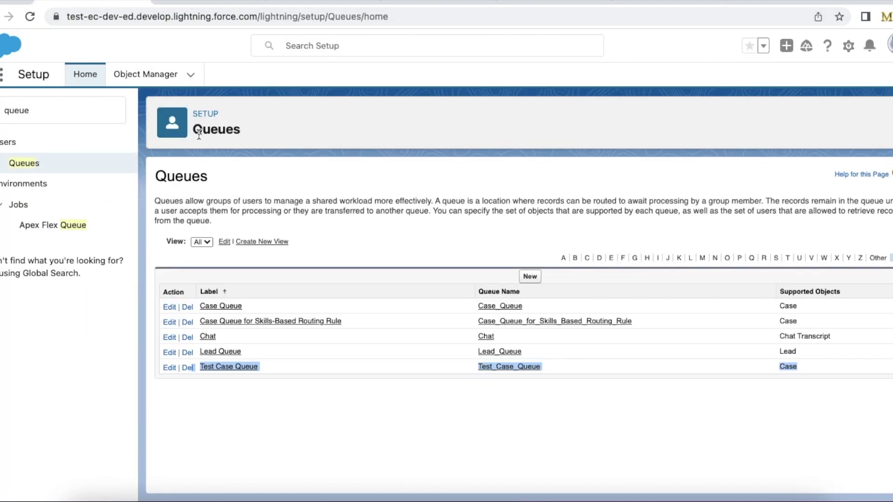
Highlight the skills-based routing queue and Test Case Queue rows in the Queues list.
left_click_drag(198, 323, 348, 322)
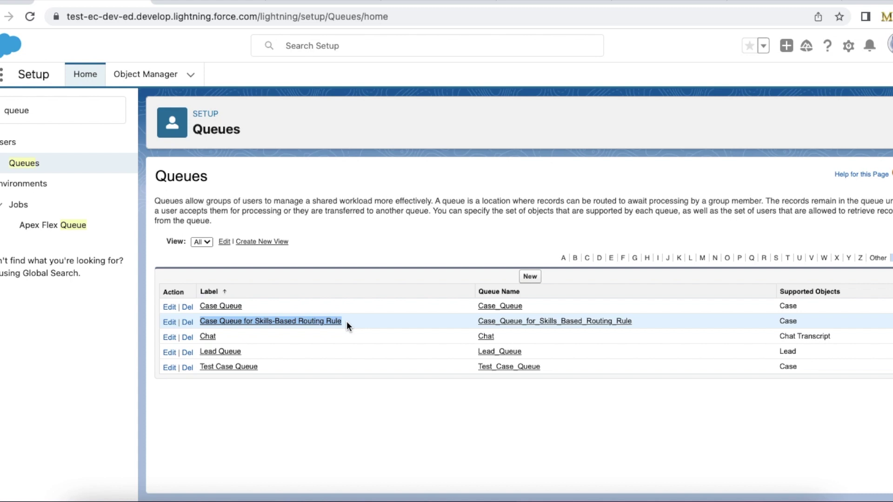
left_click_drag(281, 364, 186, 367)
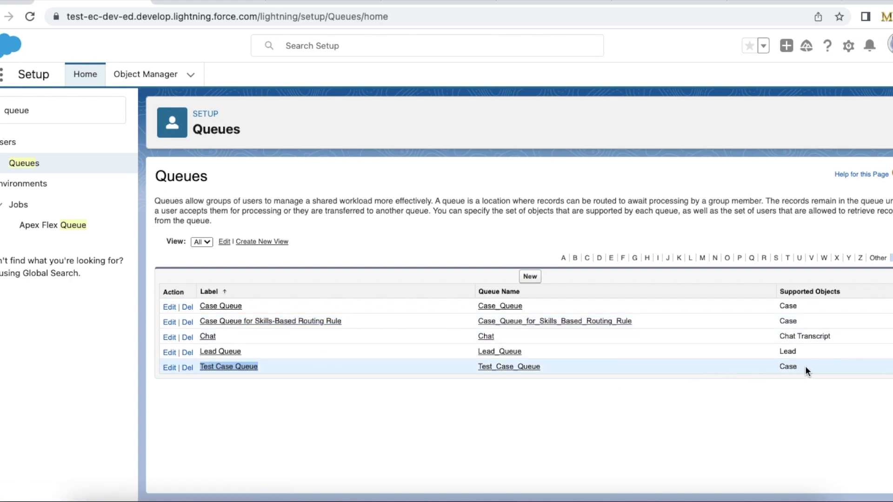
left_click_drag(834, 367, 201, 362)
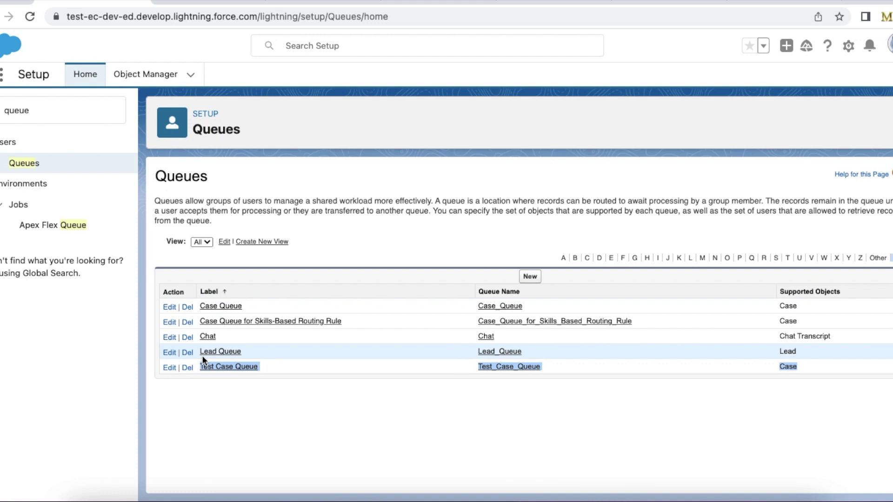
left_click(307, 3)
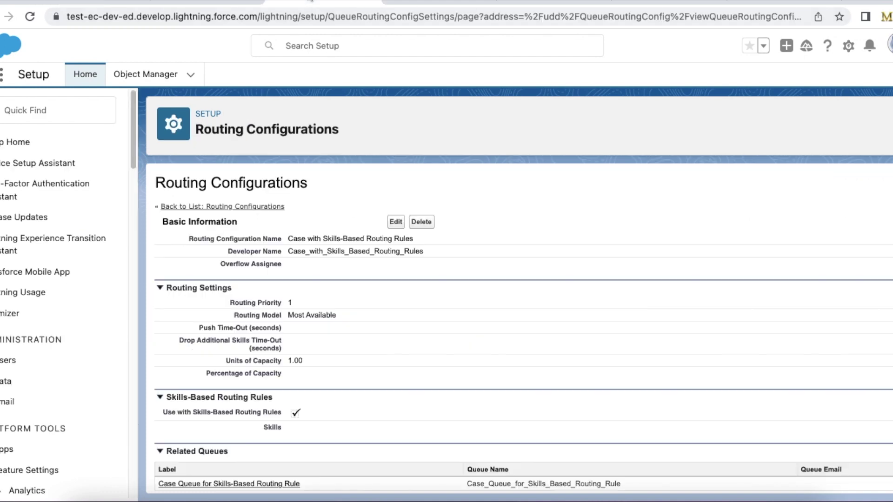
Highlight the 'Use with Skills-Based Routing Rules' setting, then return to the Route Work action.
left_click_drag(163, 413, 281, 413)
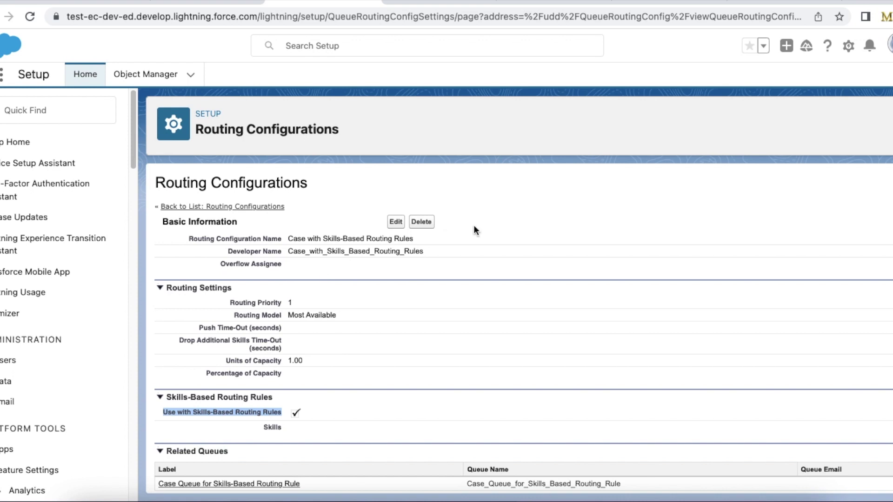
left_click(754, 3)
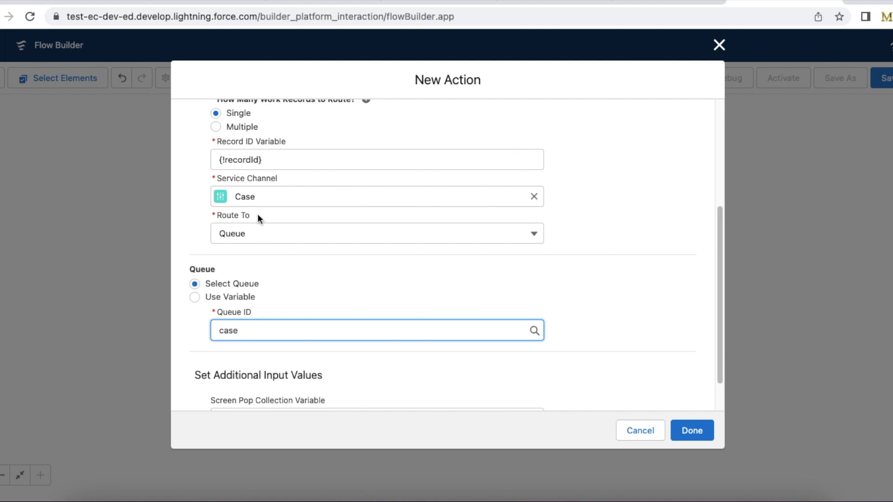
Set Route To to Skills with Run Skills-Based Routing Rules, leaving Routing Configuration ID blank.
left_click(255, 238)
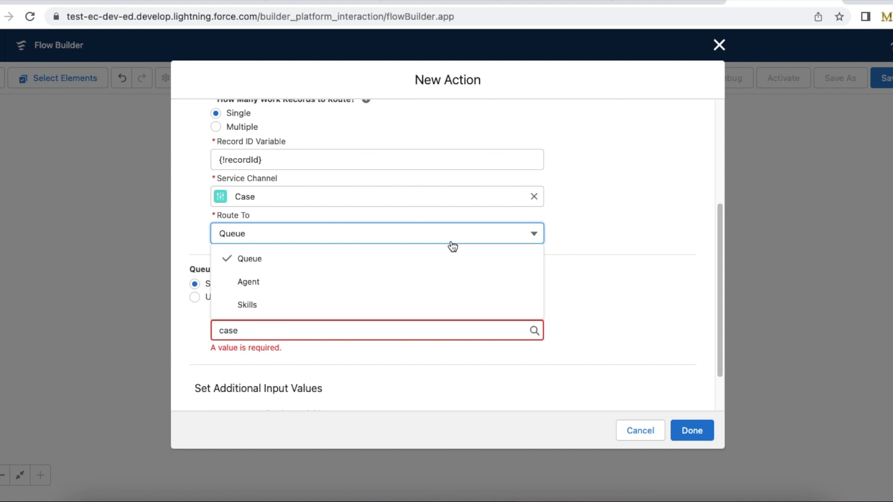
left_click(286, 303)
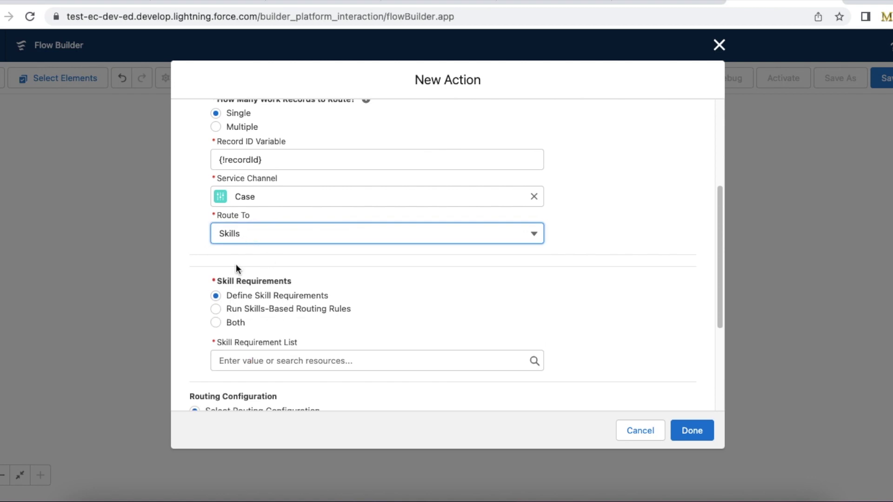
left_click(328, 312)
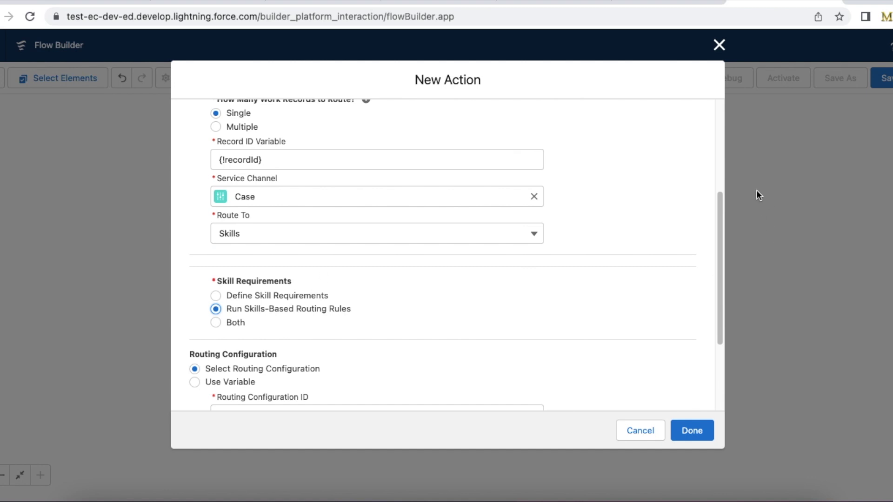
left_click_drag(719, 216, 716, 295)
left_click(331, 286)
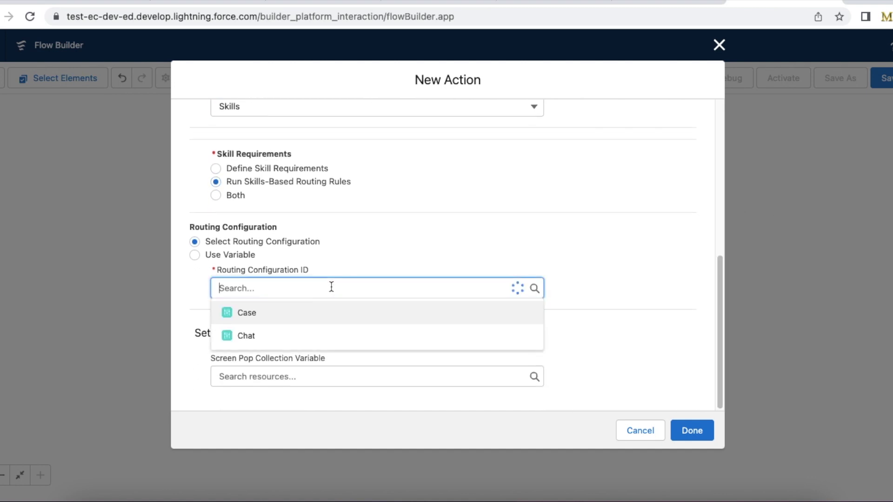
left_click(485, 246)
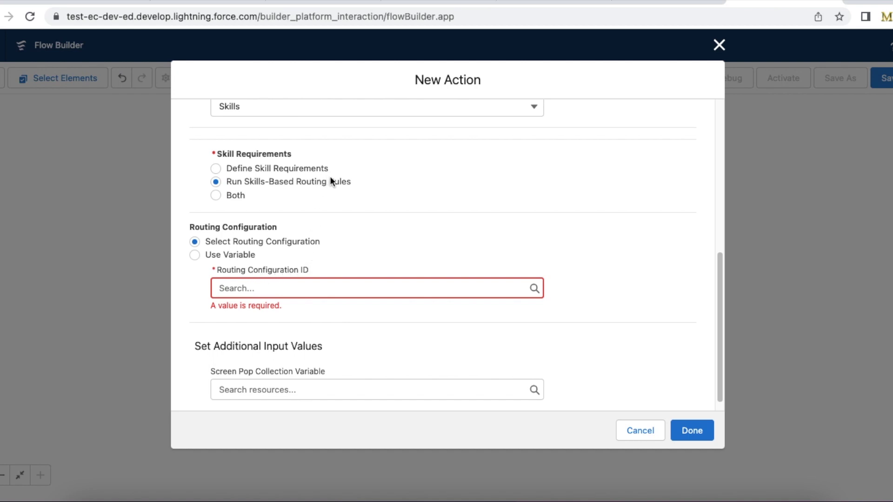
left_click_drag(357, 181, 239, 180)
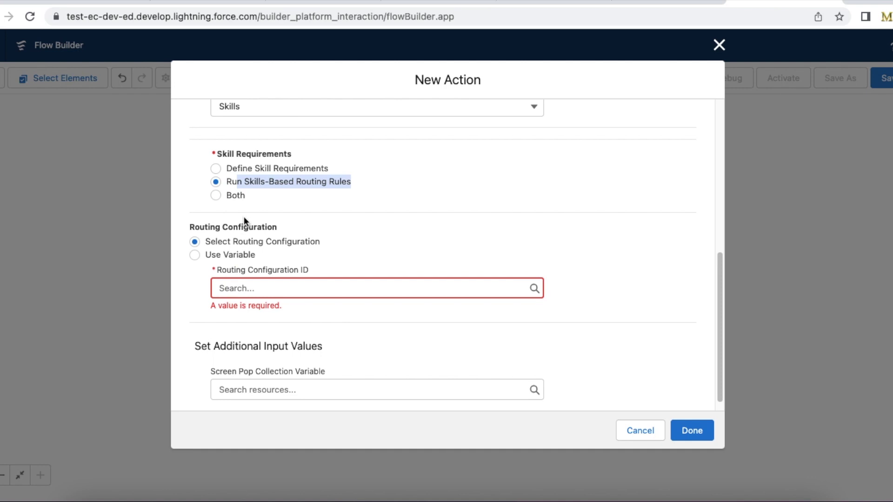
left_click(263, 112)
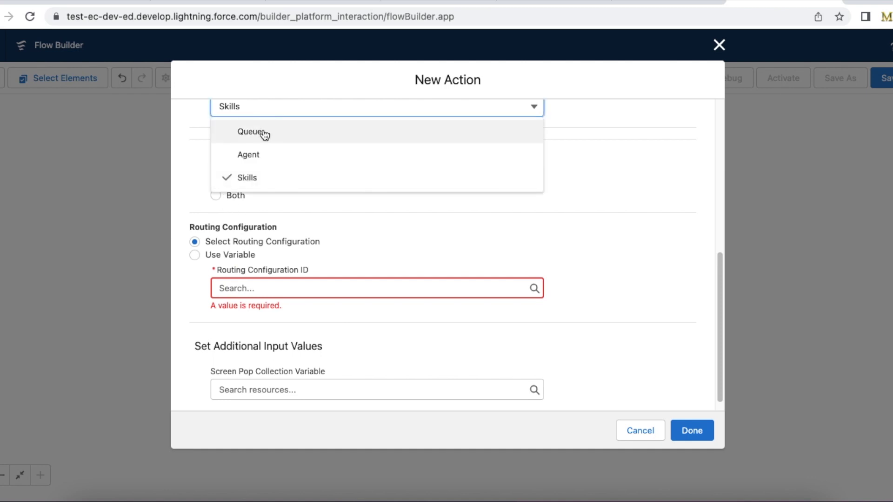
Change Route To back to Queue, then glance at the Setup routing configuration.
left_click(262, 134)
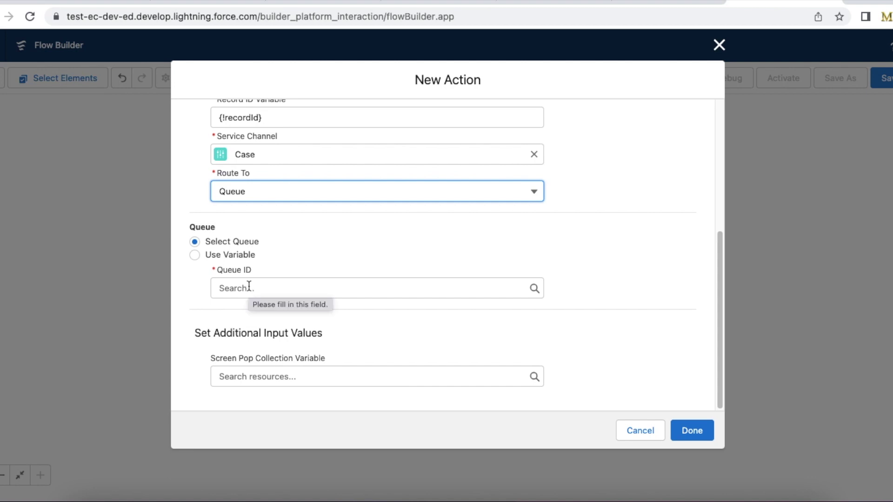
left_click(324, 3)
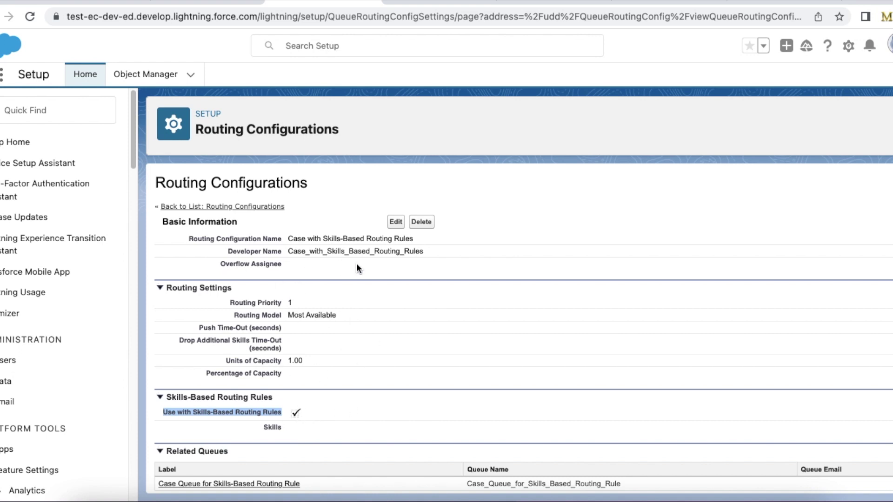
left_click(803, 2)
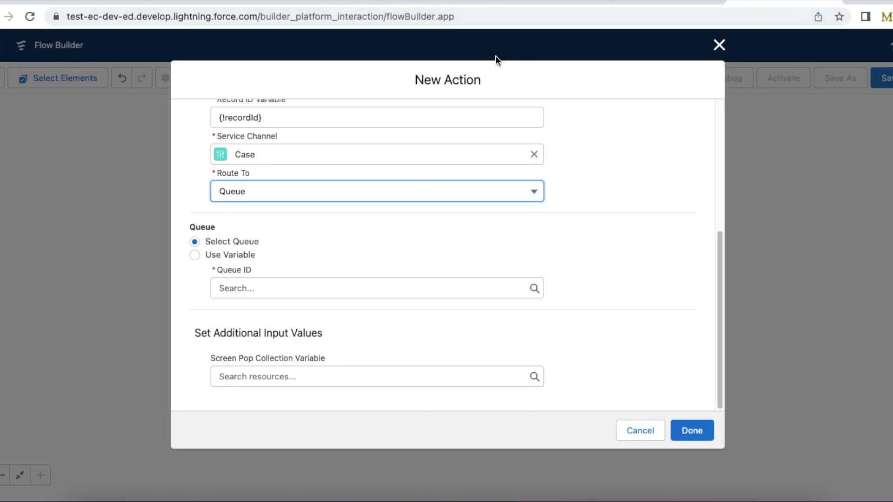
left_click_drag(721, 244, 720, 90)
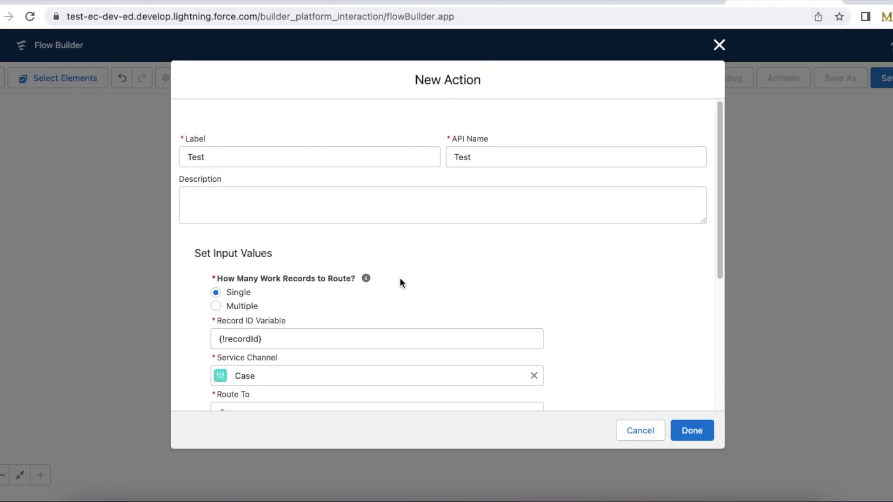
scroll(254, 370, "down", 1)
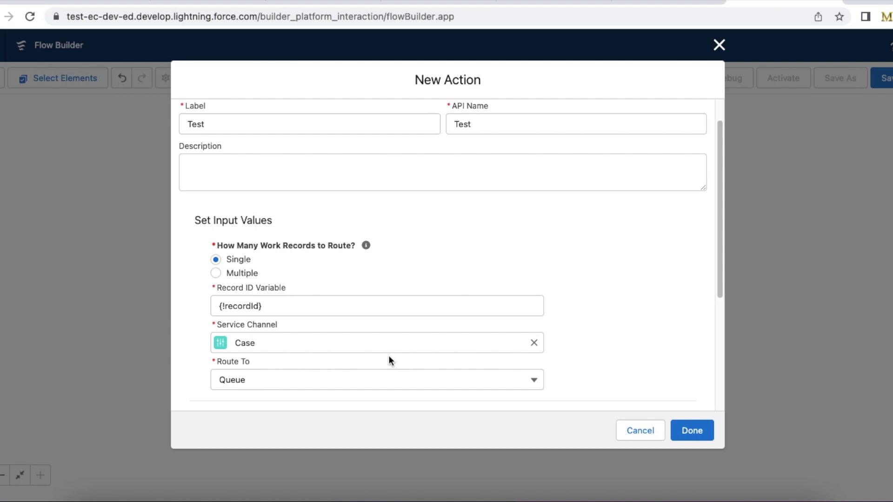